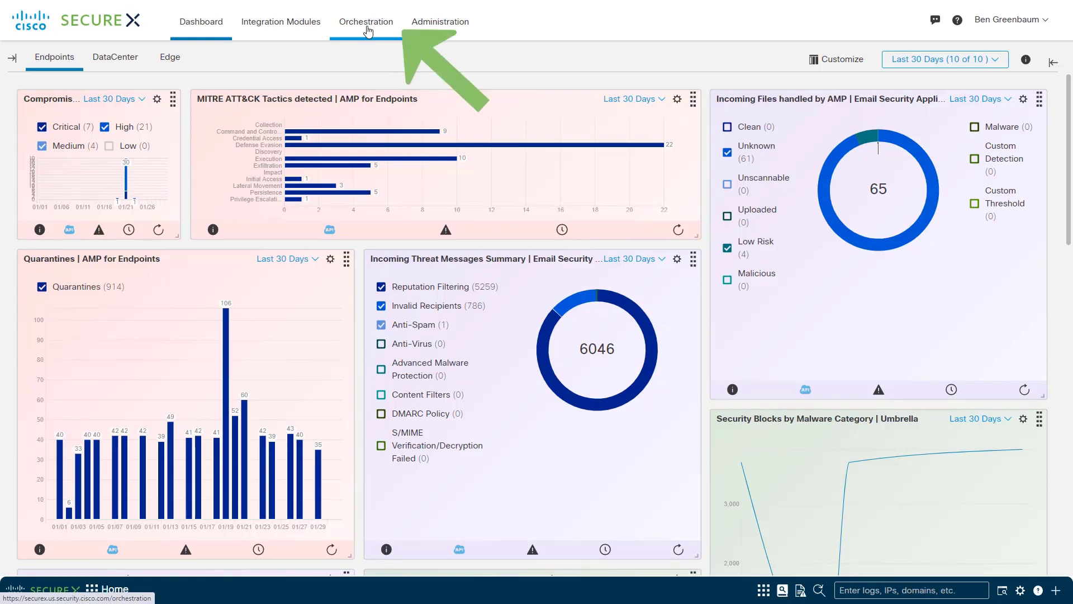
Open the Orchestration Events page, which lists the four existing events
left_click(367, 25)
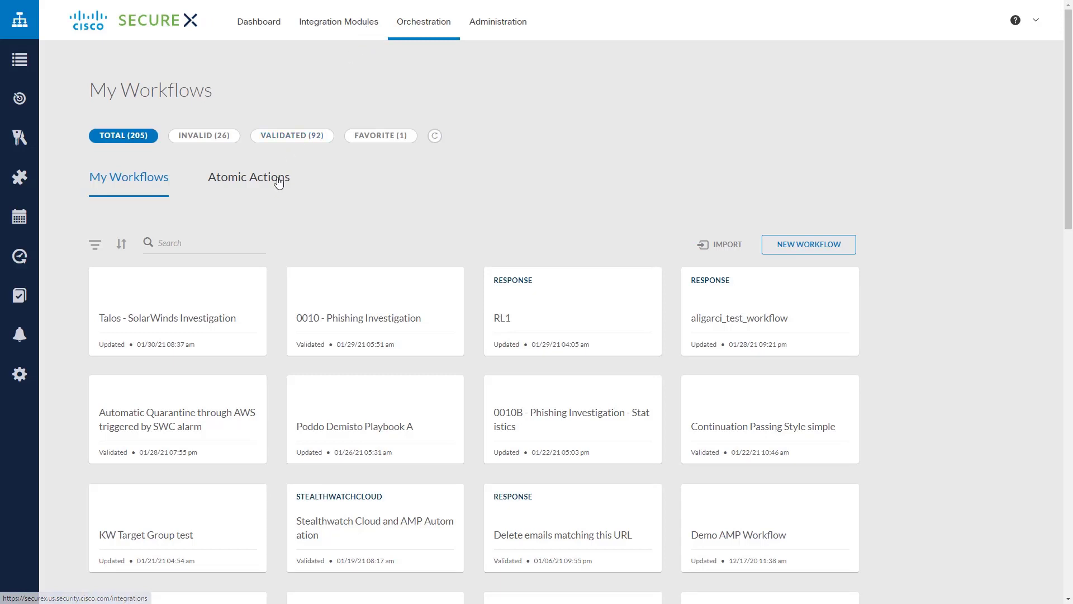
mouse_move(17, 296)
left_click(25, 341)
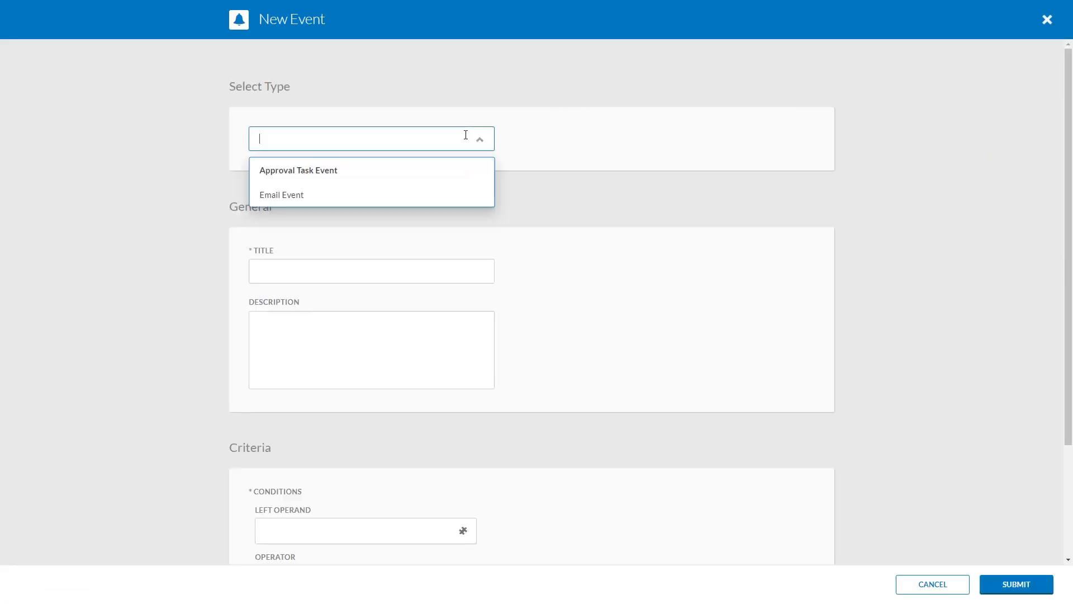
Make the new event an Email Event and show its INBOX criteria and mark-as-read action
left_click(371, 190)
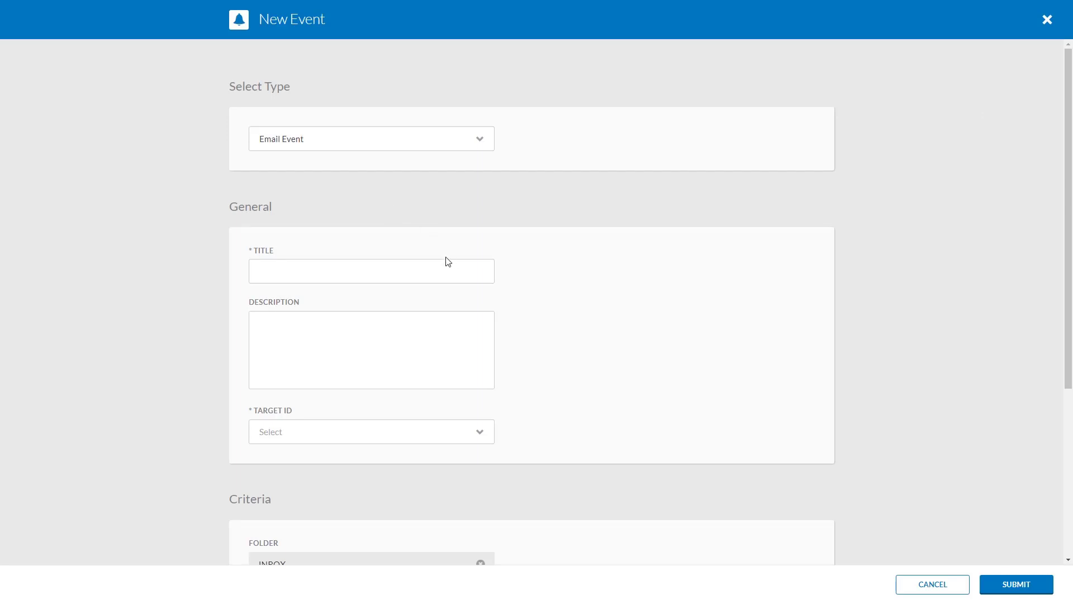
scroll(448, 270, "down", 2)
scroll(447, 270, "down", 2)
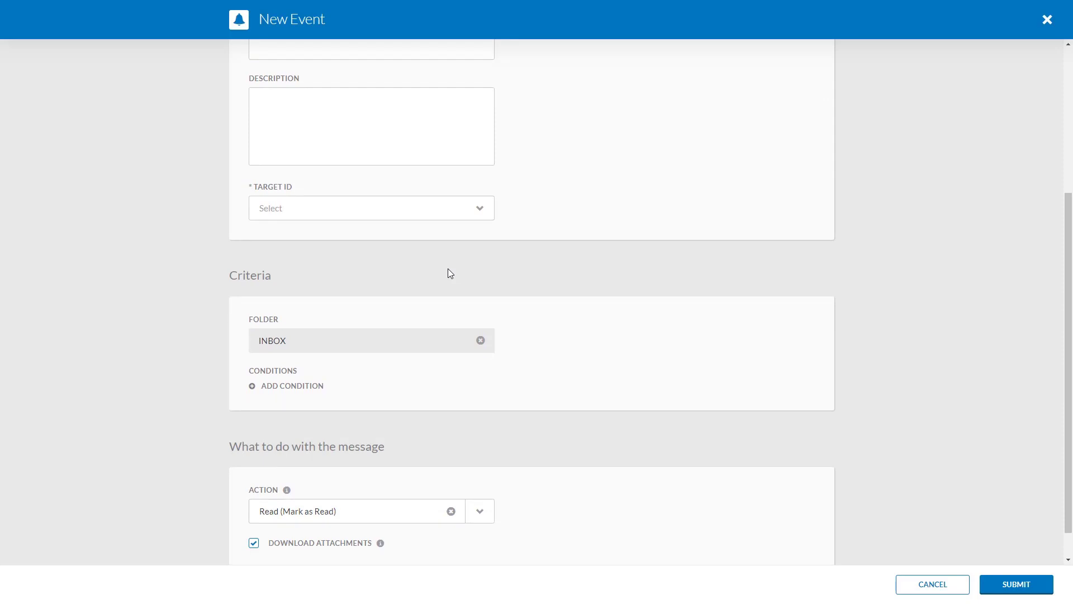
scroll(448, 269, "down", 1)
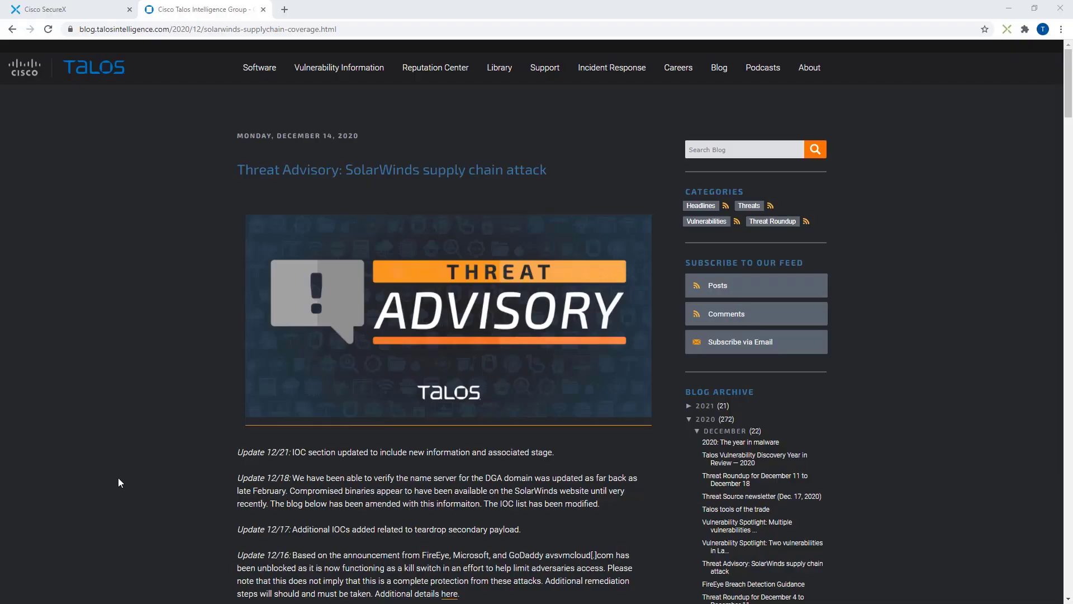
Zoom in on the Talos advisory page and open the SecureX Ribbon panel
key("ctrl+plus")
key("ctrl+plus")
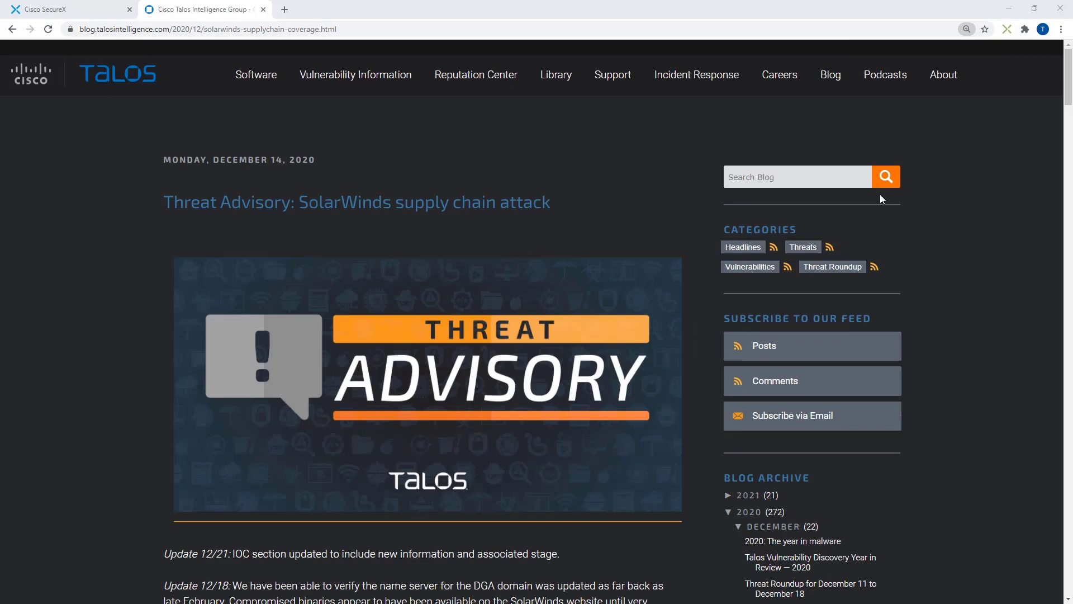
left_click(1006, 32)
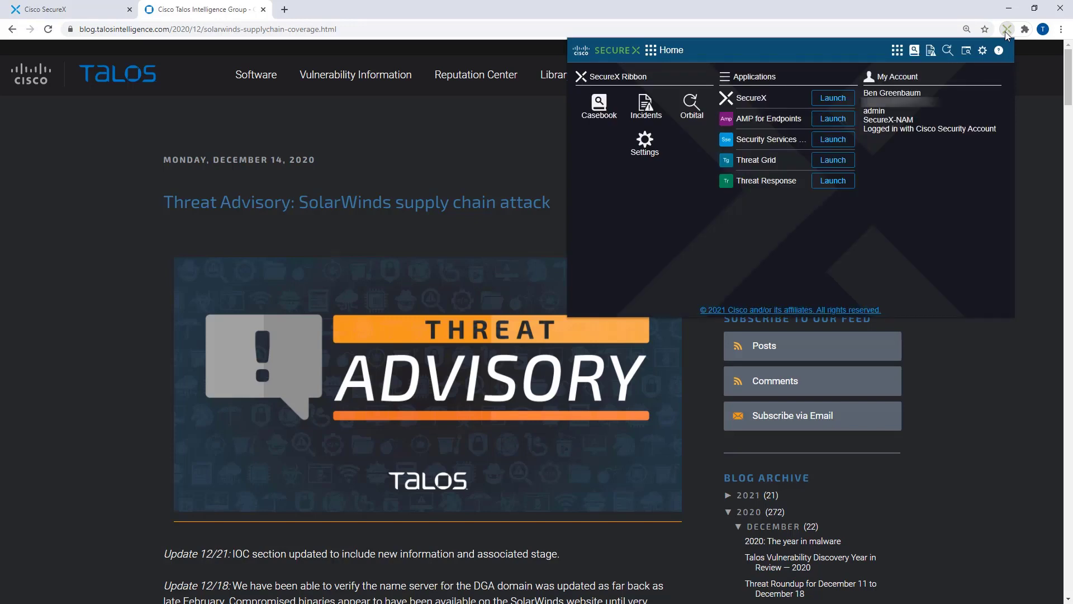
Step through Casebook, Incidents and Orbital in the ribbon, then list the page's 61 observables
left_click(599, 103)
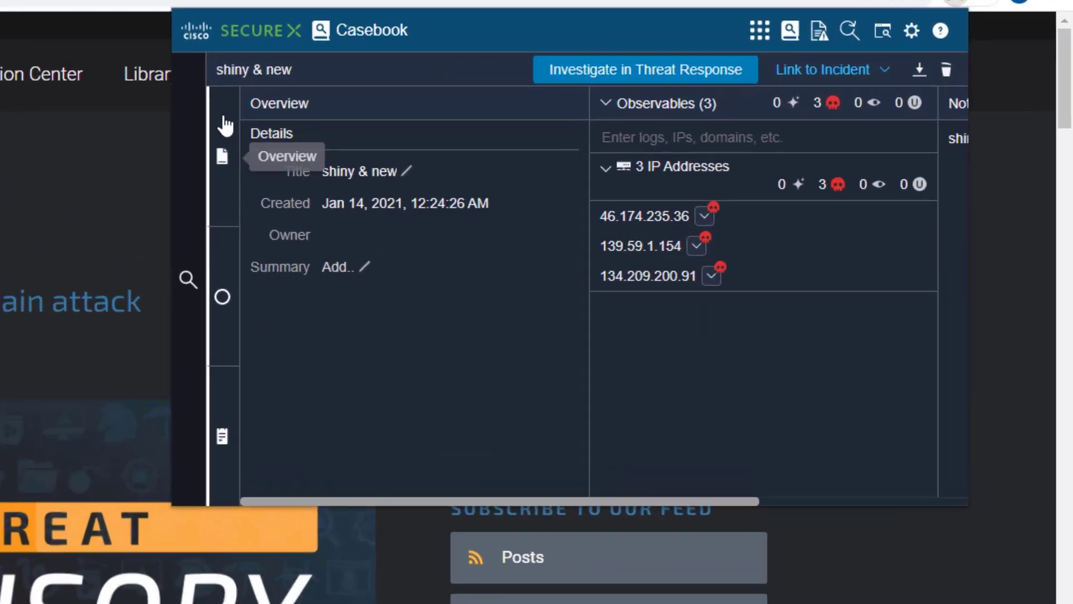
left_click(820, 33)
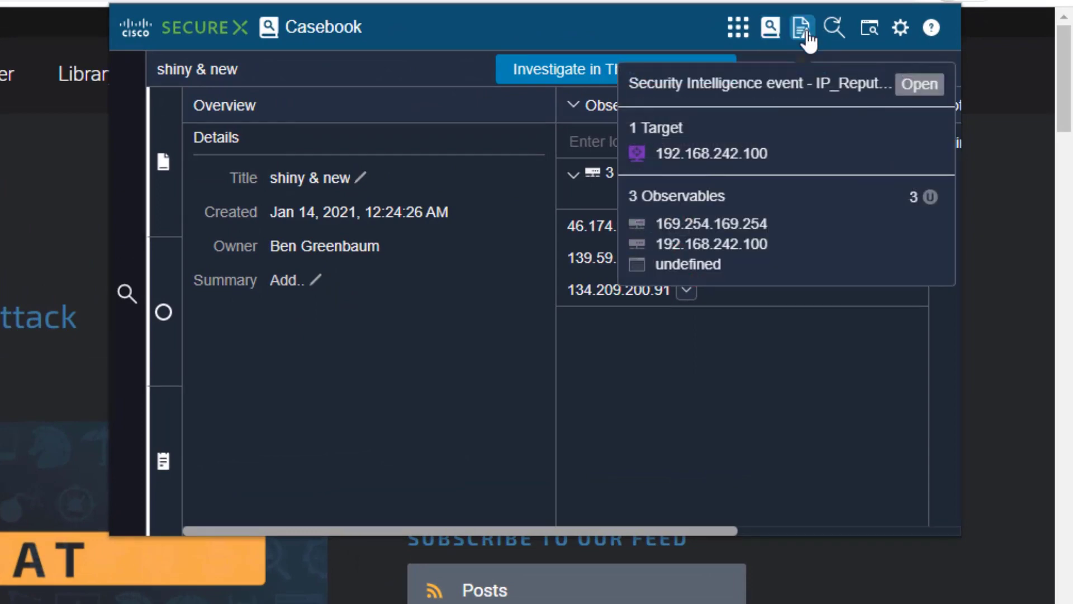
left_click(806, 34)
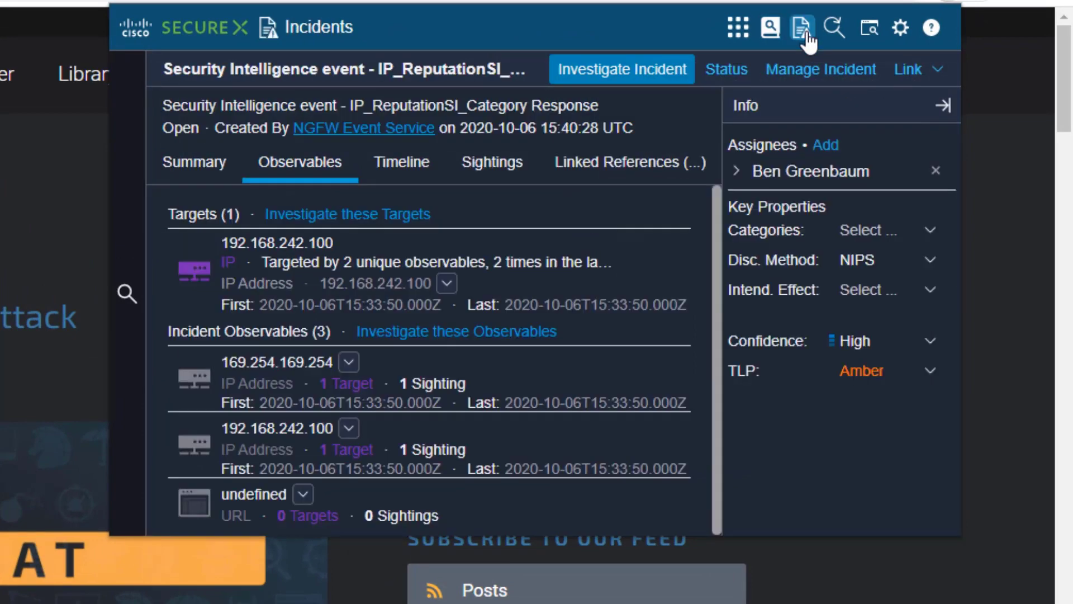
left_click(836, 30)
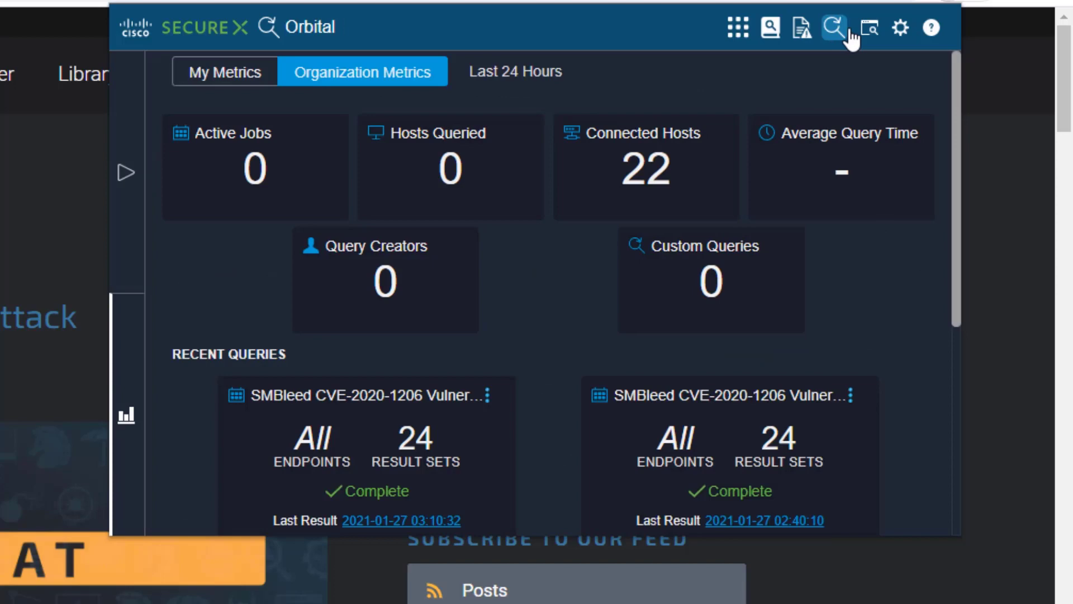
left_click(870, 31)
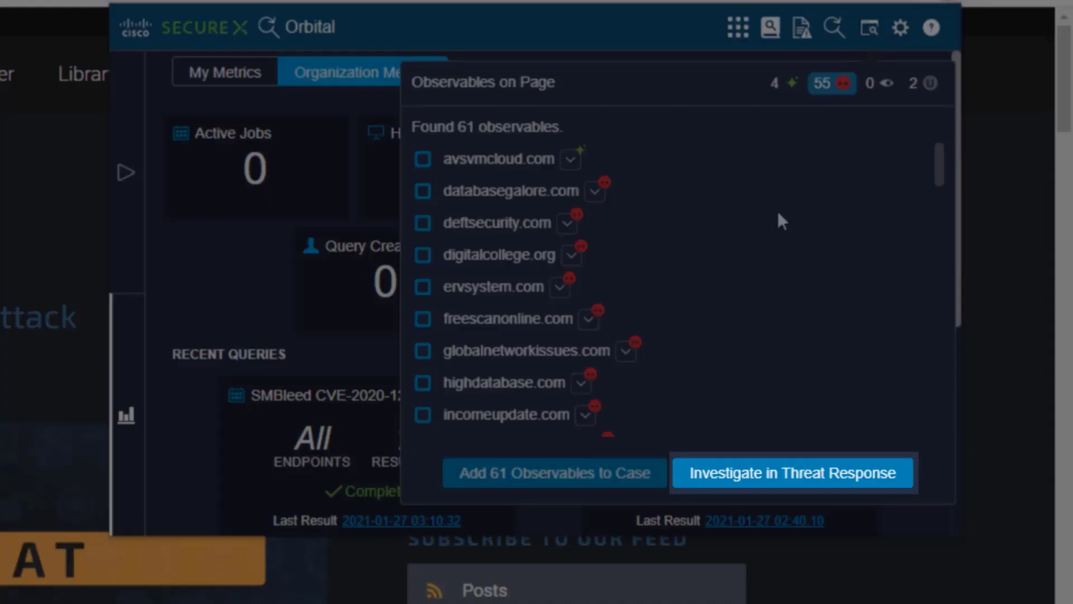
Check all 55 malicious observables and show databasegalore.com's verdicts and actions
left_click(823, 92)
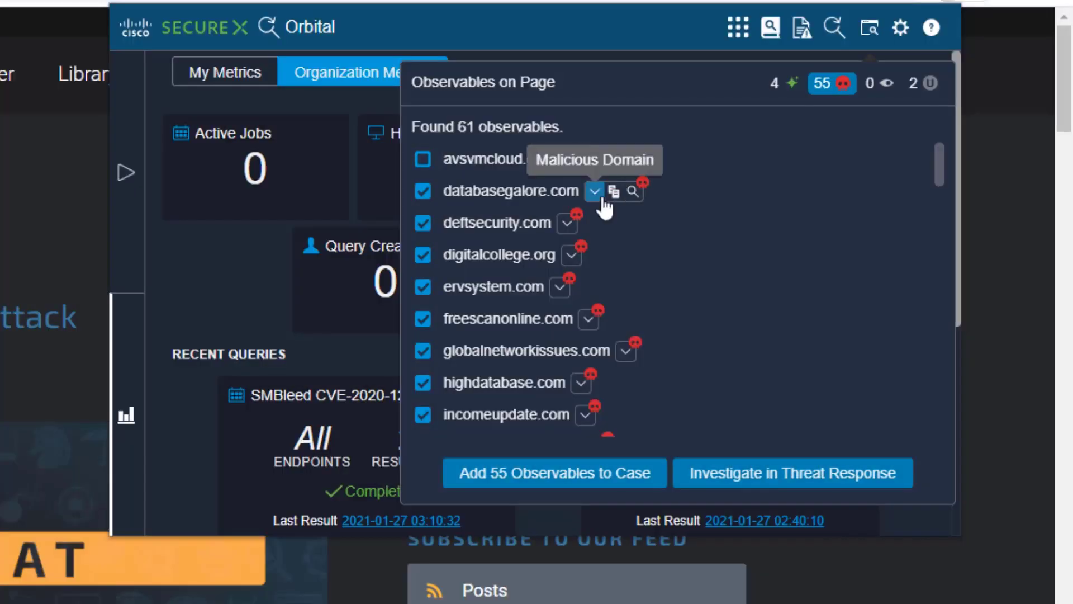
left_click(601, 199)
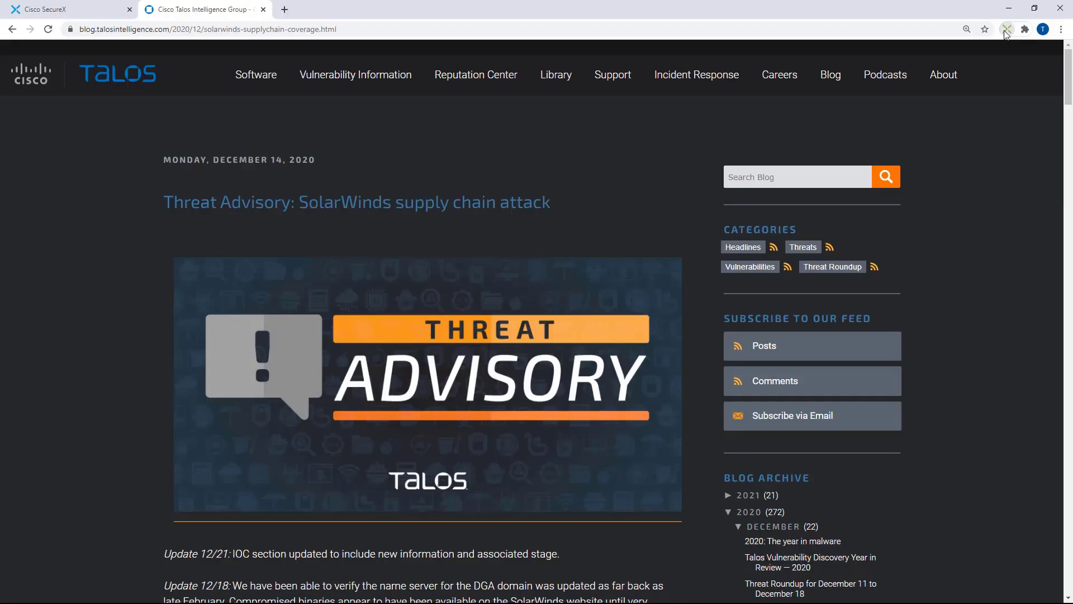
Open the SecureX ribbon over the Talos blog, showing Orbital metrics for 22 connected hosts
left_click(1005, 30)
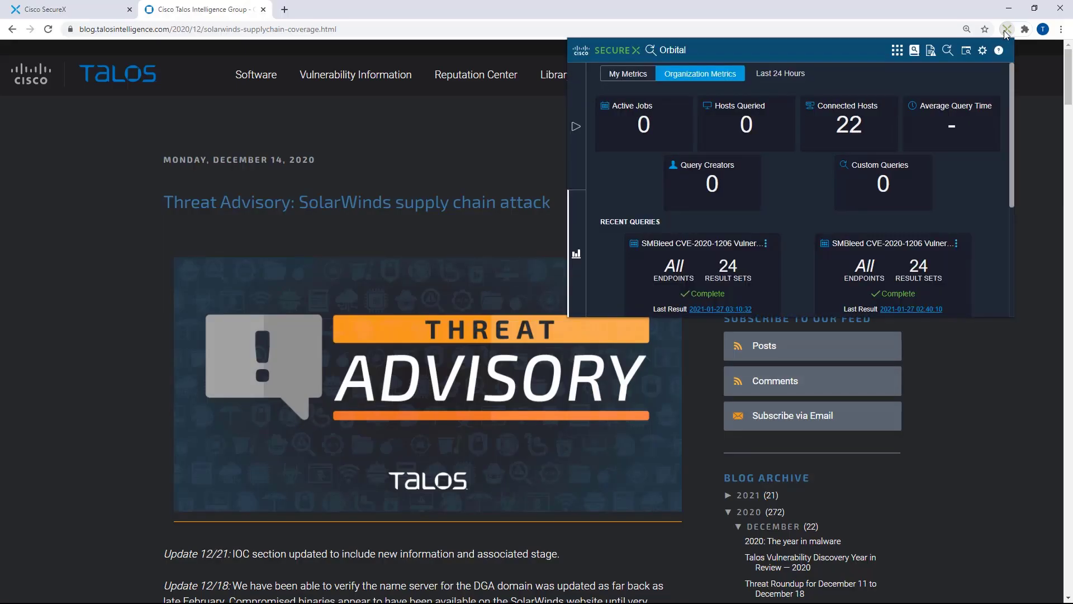
Go from the ribbon's Home and Casebook views to the Security Intelligence incident's observables
left_click(899, 50)
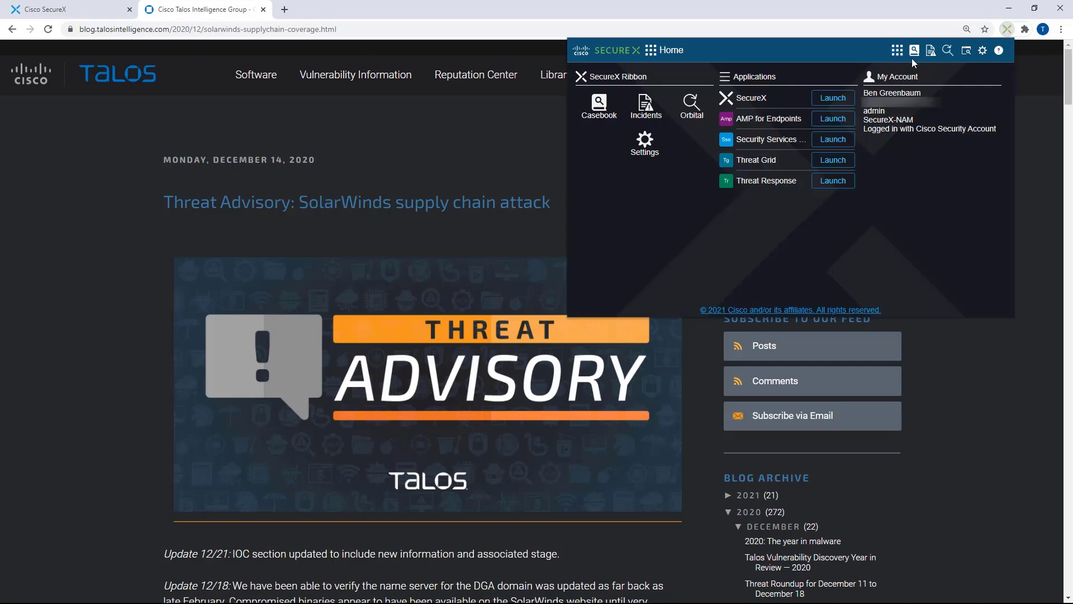
left_click(931, 51)
left_click(931, 51)
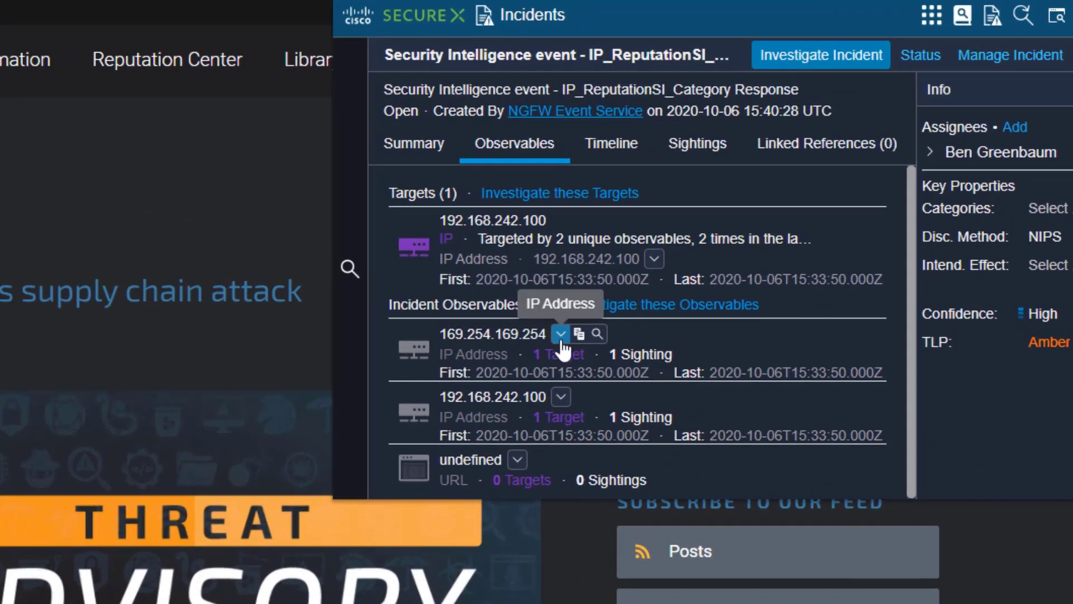
Open 169.254.169.254's pivot menu and expand its Umbrella verdict, which shows disposition Unknown
left_click(561, 335)
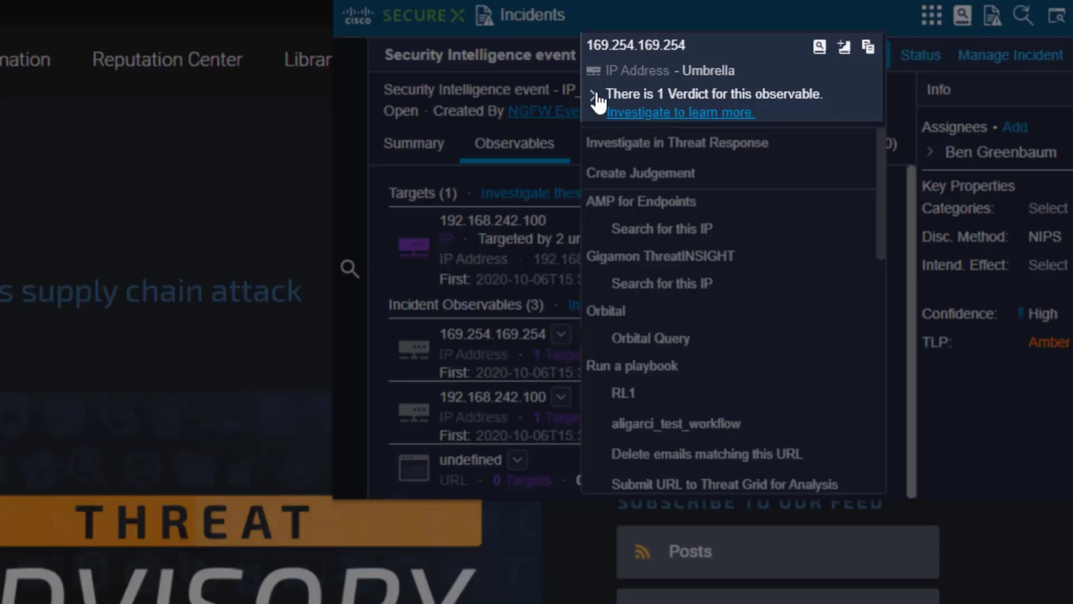
left_click(595, 103)
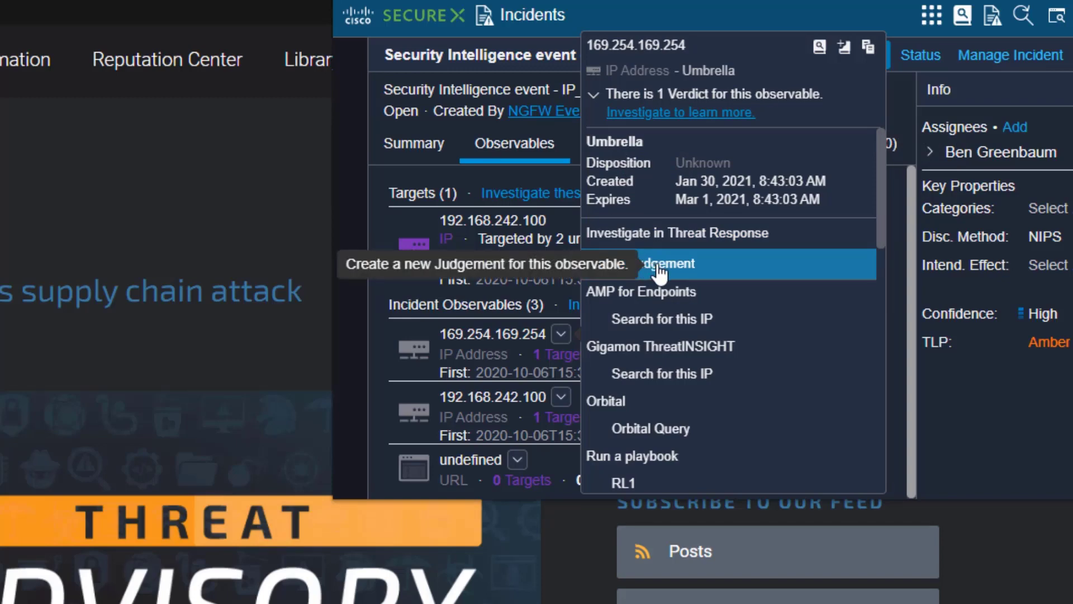
Create a judgement for 169.254.169.254 with disposition Malicious and bring up Link Indicators
left_click(717, 279)
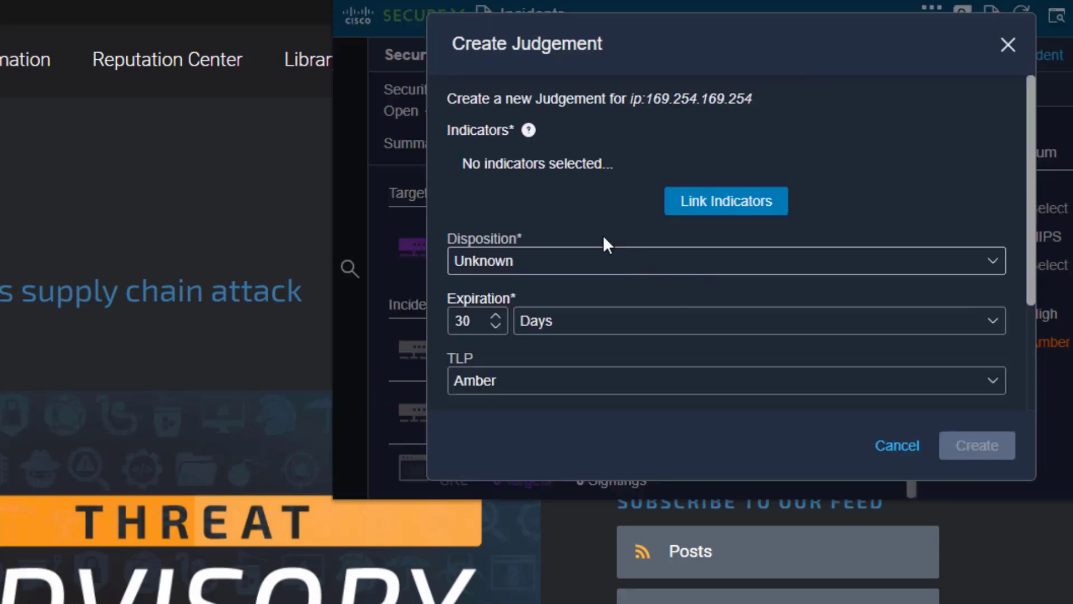
left_click(575, 250)
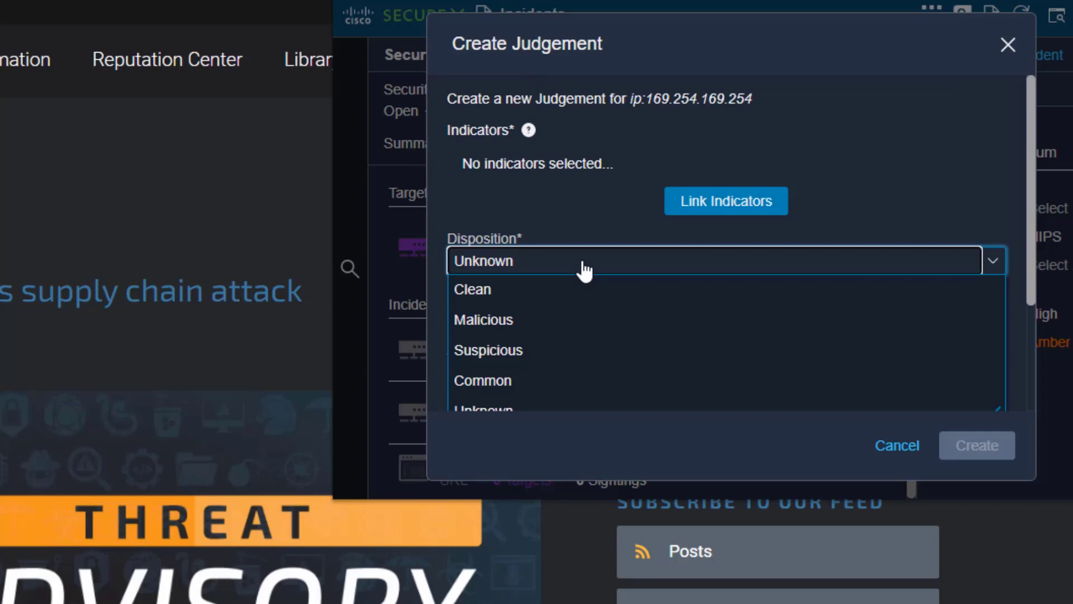
left_click(565, 304)
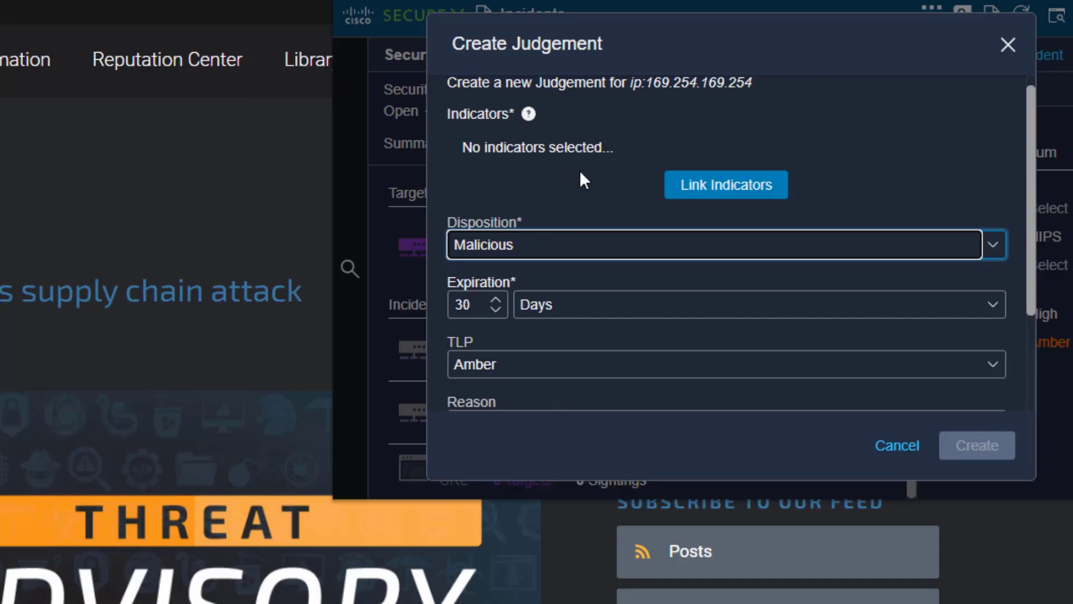
left_click(710, 190)
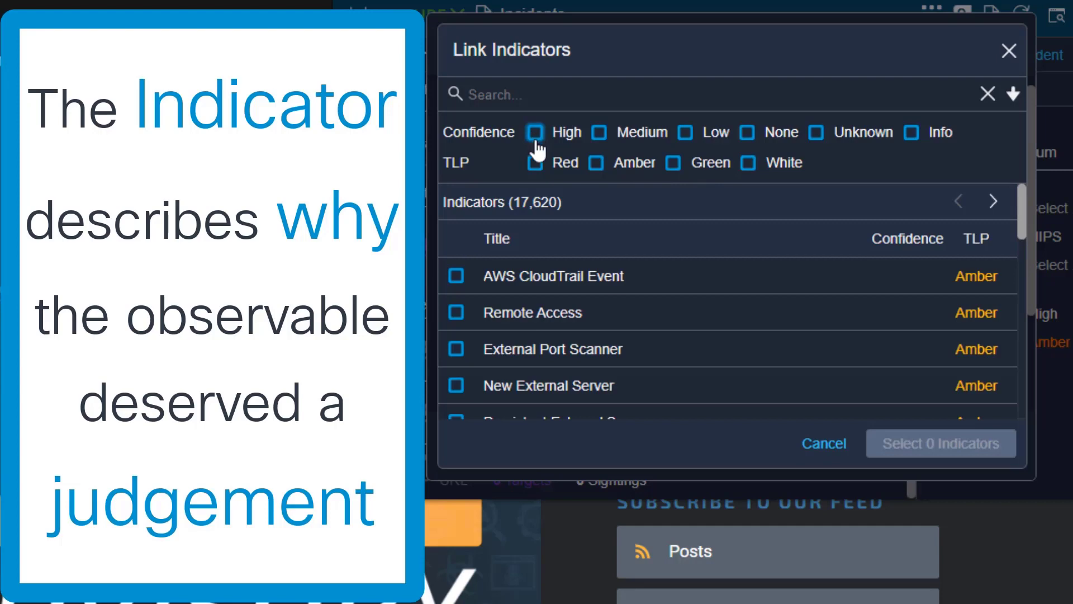
Filter indicators to High confidence and Green TLP, and link the single remaining indicator
left_click(535, 135)
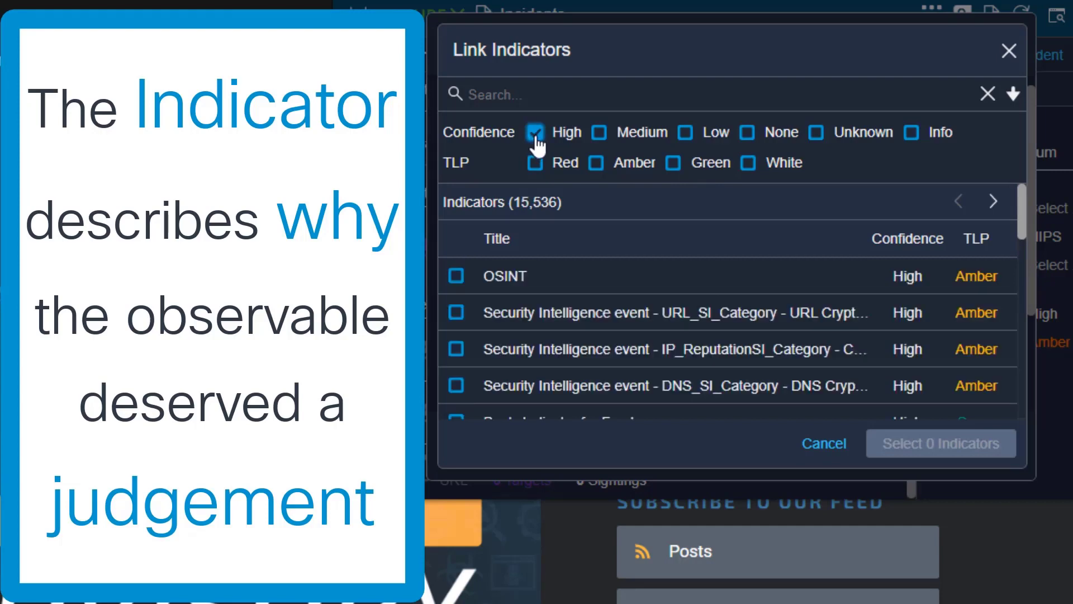
left_click(674, 163)
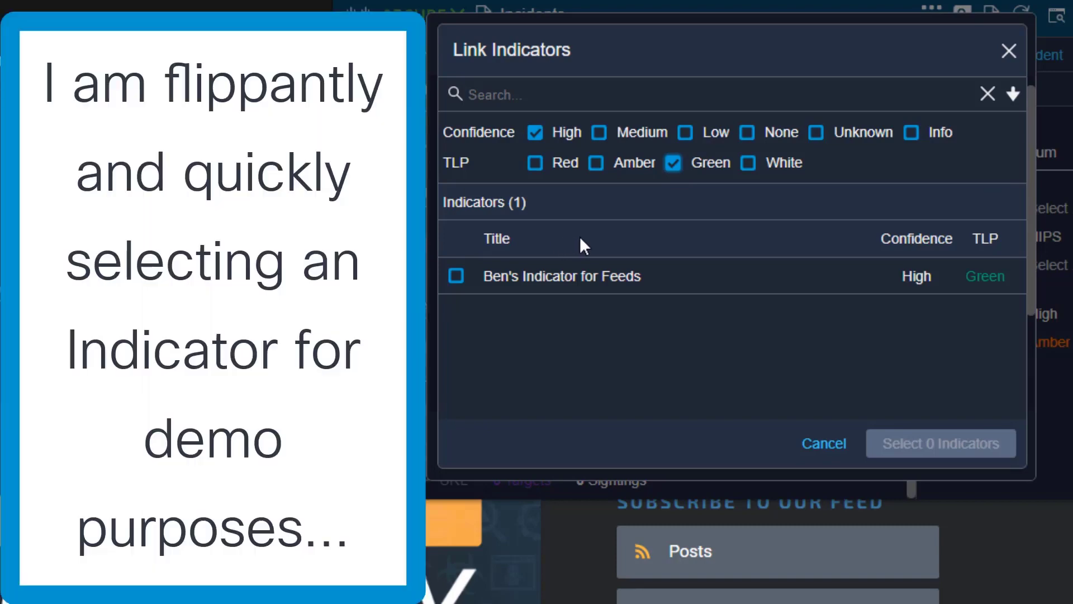
left_click(457, 278)
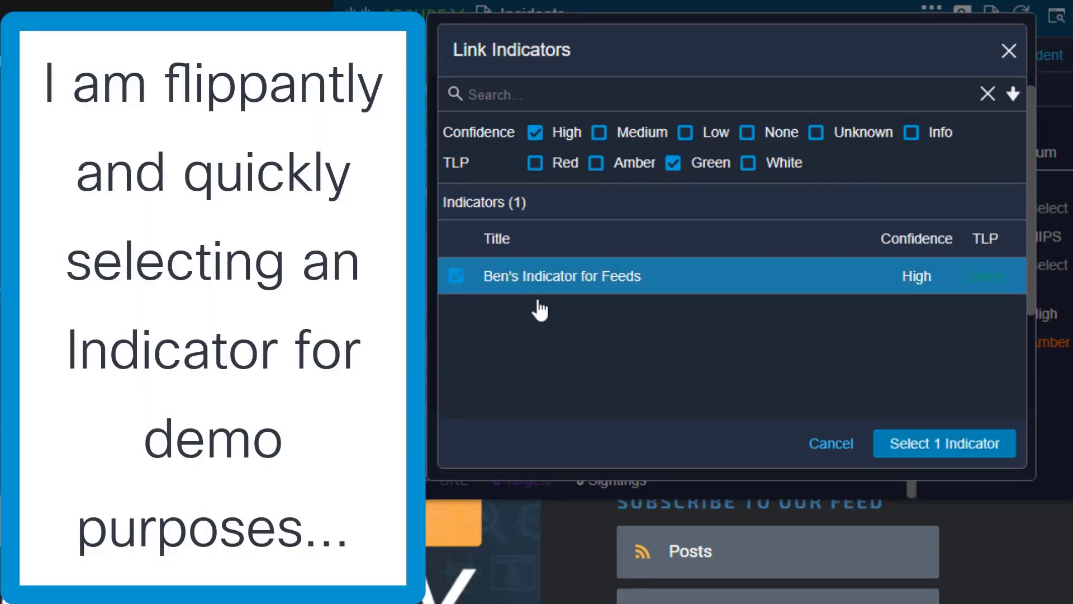
left_click(963, 456)
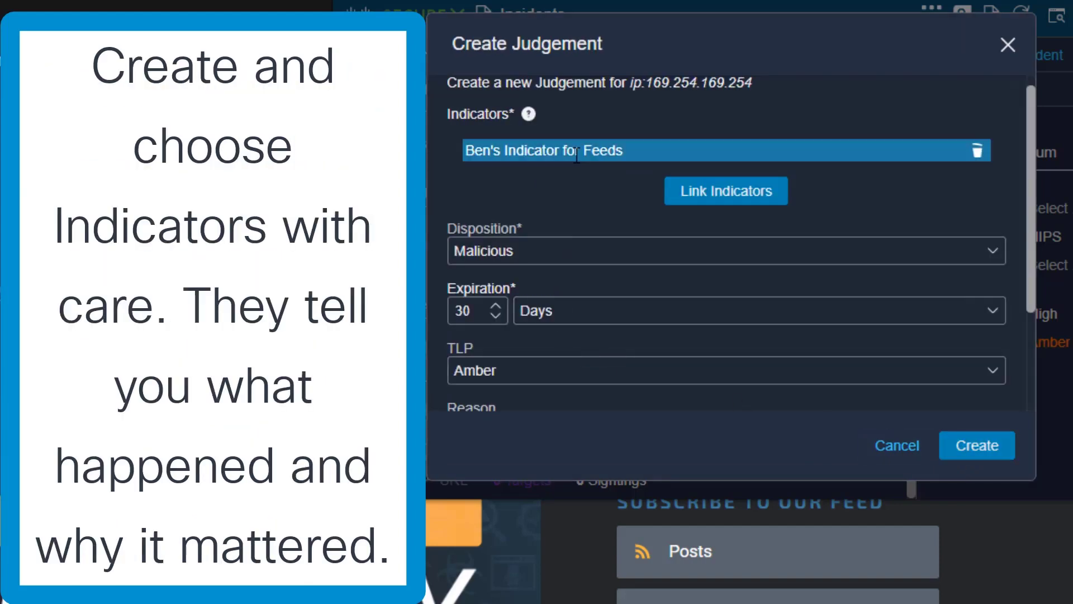
Enter the reason 'demo' and create the judgement
mouse_move(577, 153)
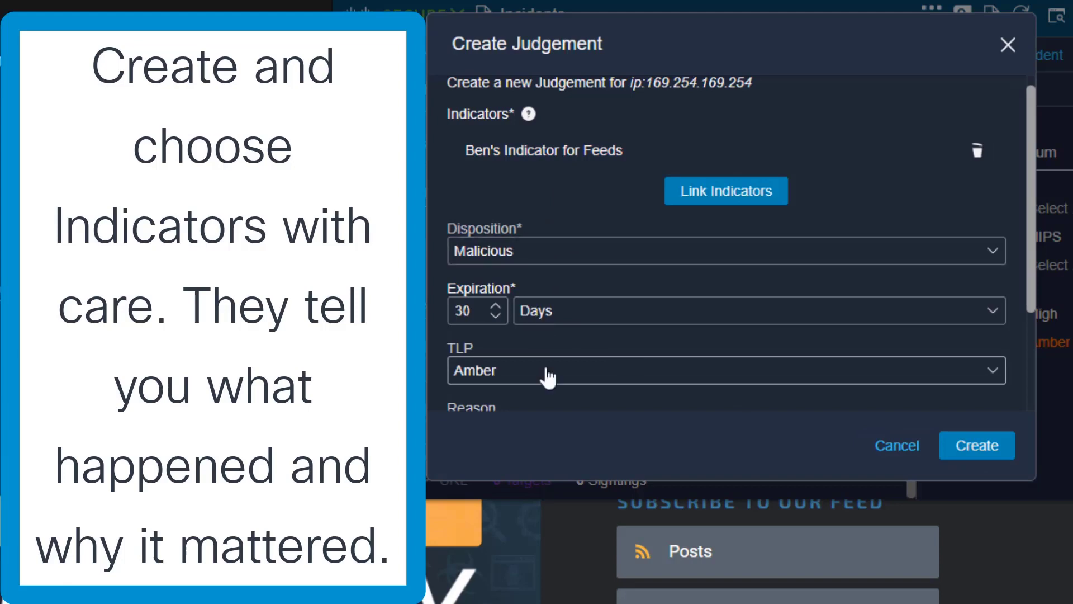
scroll(545, 378, "down", 2)
scroll(547, 379, "down", 1)
left_click(537, 317)
type("demo")
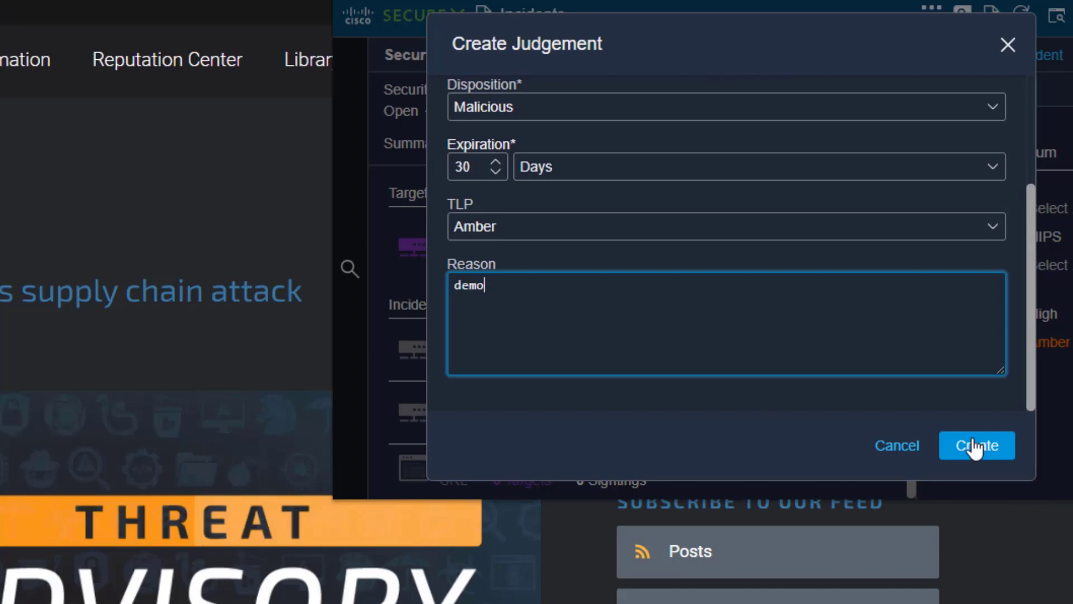
left_click(977, 445)
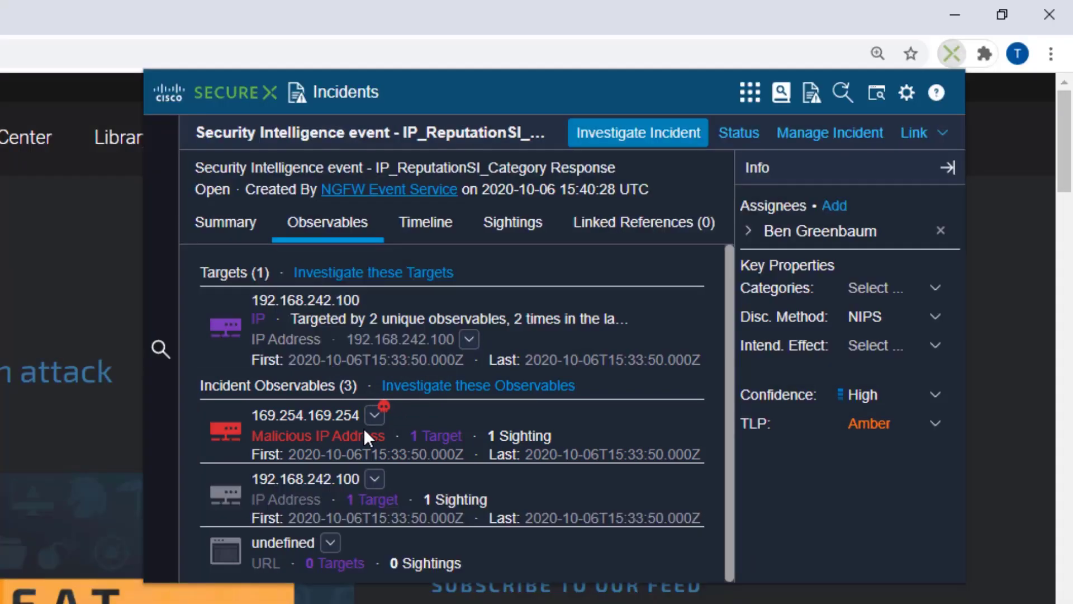
Expand the two verdicts for 169.254.169.254, including the Malicious Private Intelligence one
left_click(374, 417)
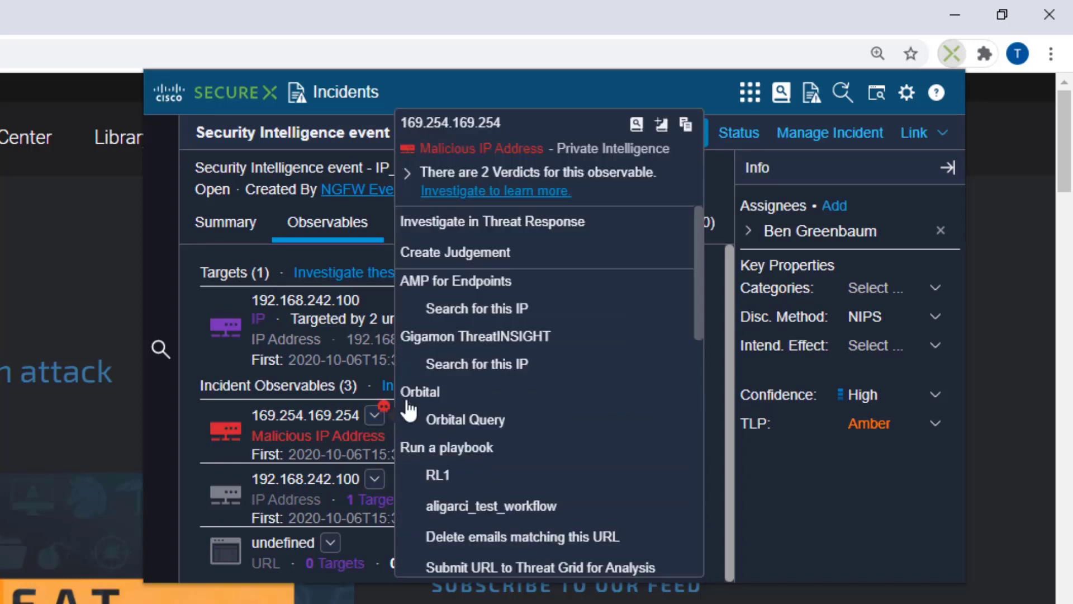
left_click(407, 174)
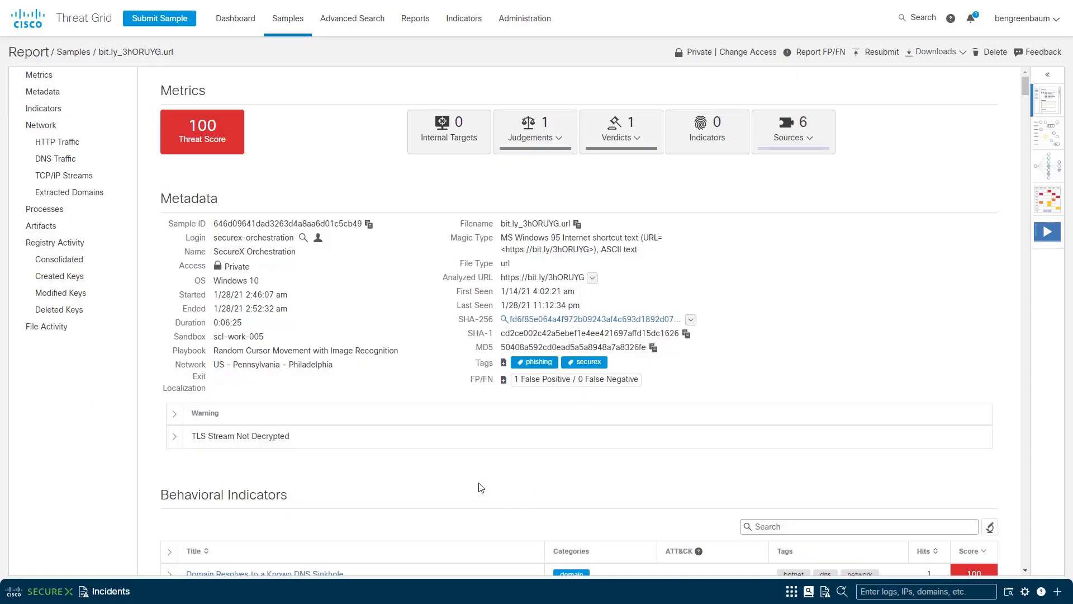
Check the verdicts for HTTP server IP 148.81.111.121, then scroll down to the TCP/IP Streams table
scroll(405, 431, "down", 5)
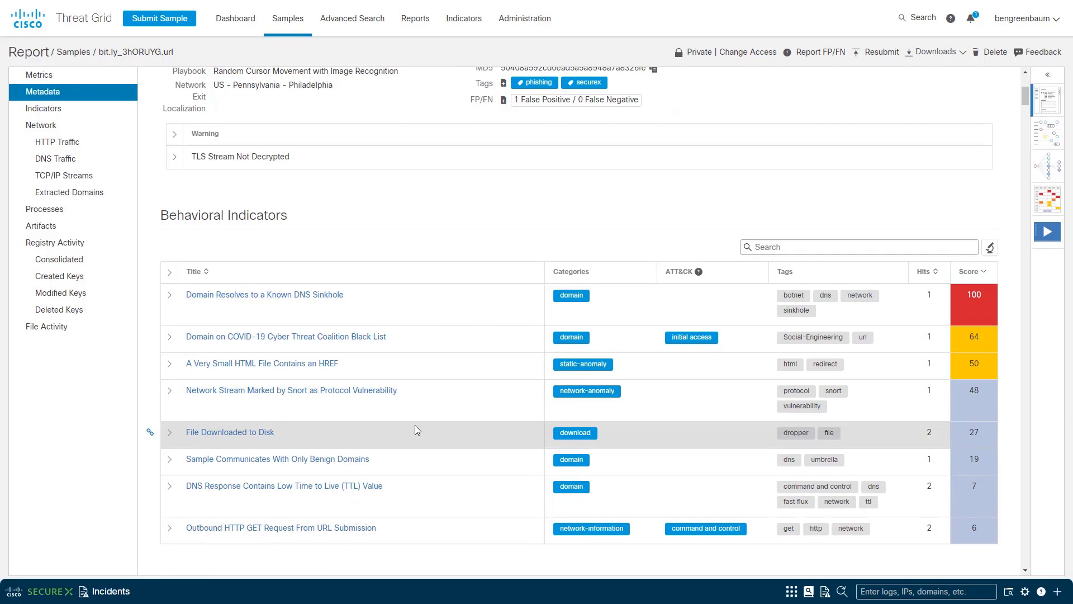
scroll(427, 380, "down", 4)
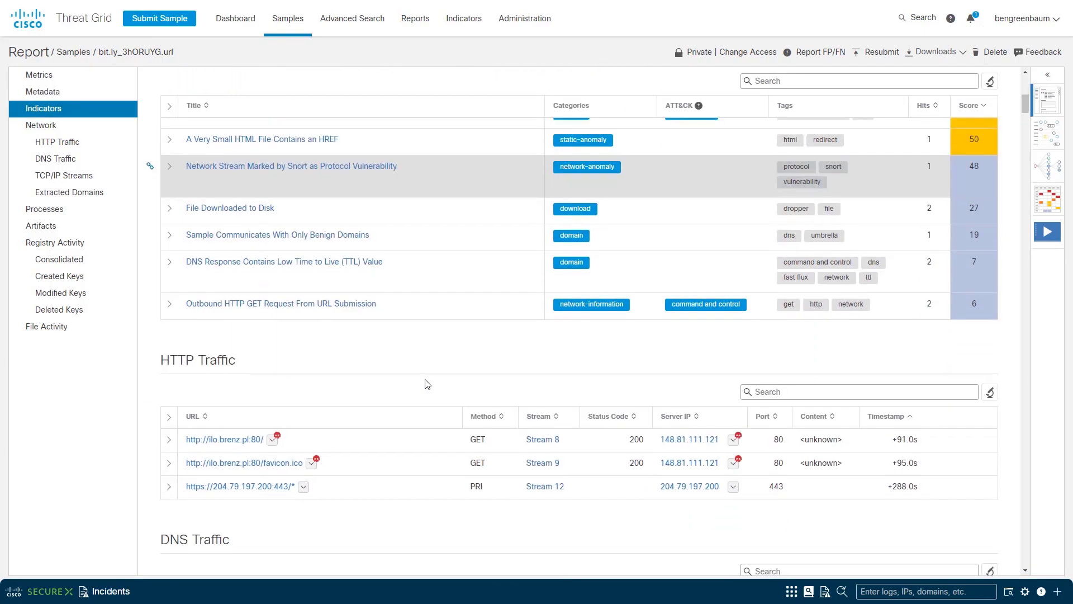
scroll(427, 384, "down", 2)
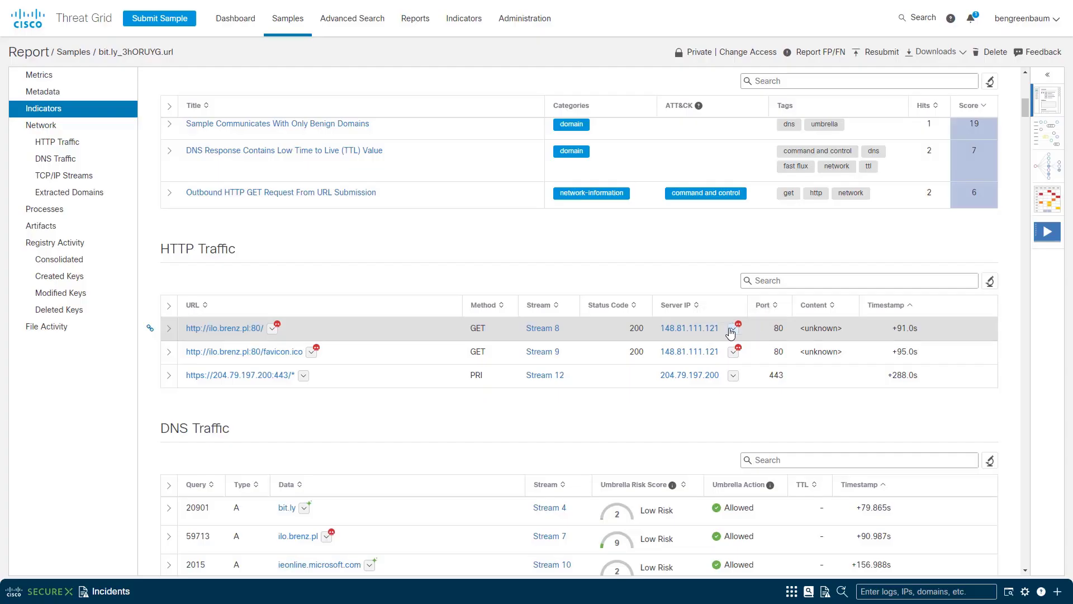
left_click(732, 331)
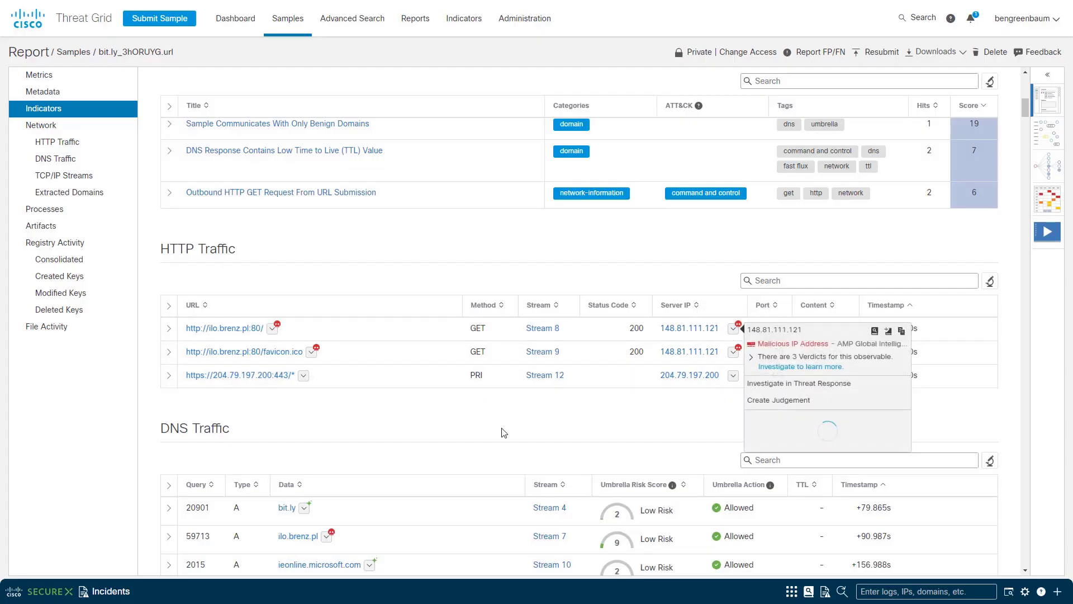
scroll(503, 432, "down", 6)
scroll(503, 433, "down", 3)
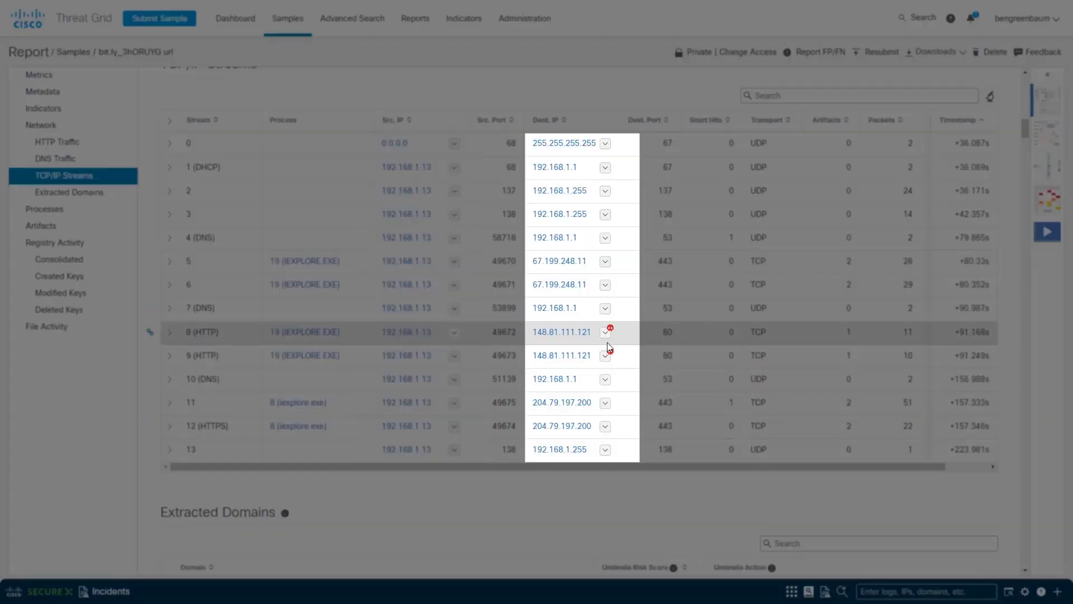
Expand 148.81.111.121's three verdicts: Malicious from AMP and Umbrella, Unknown from Talos
left_click(606, 333)
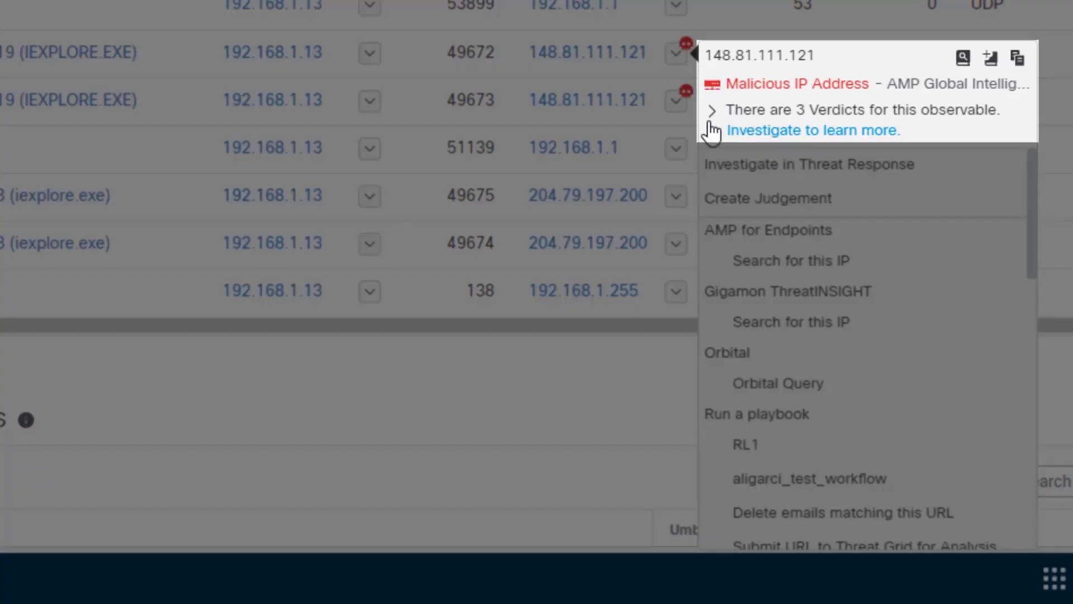
left_click(713, 111)
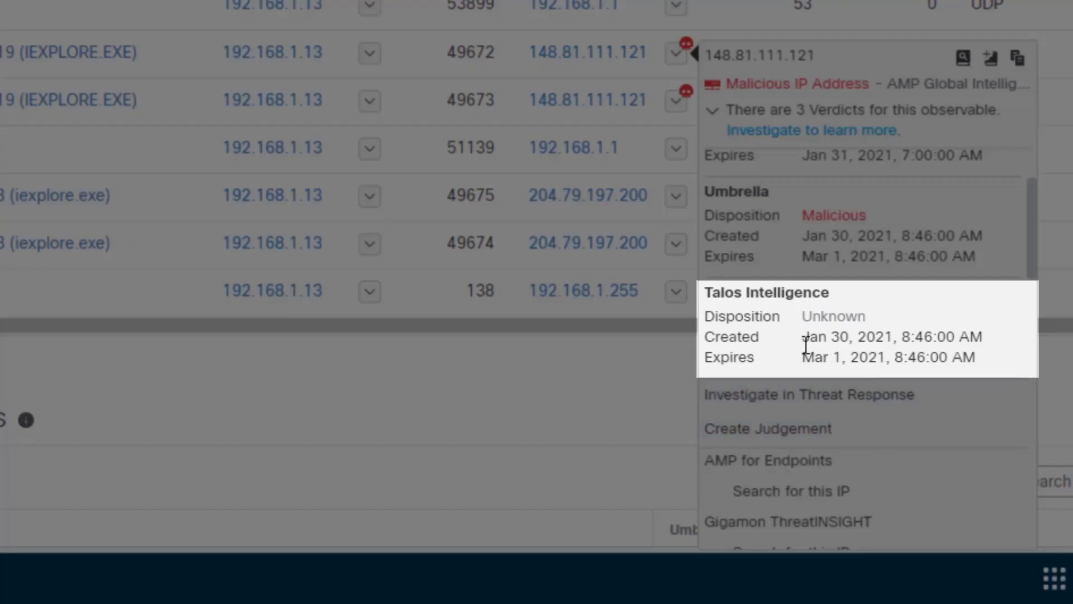
scroll(805, 345, "up", 2)
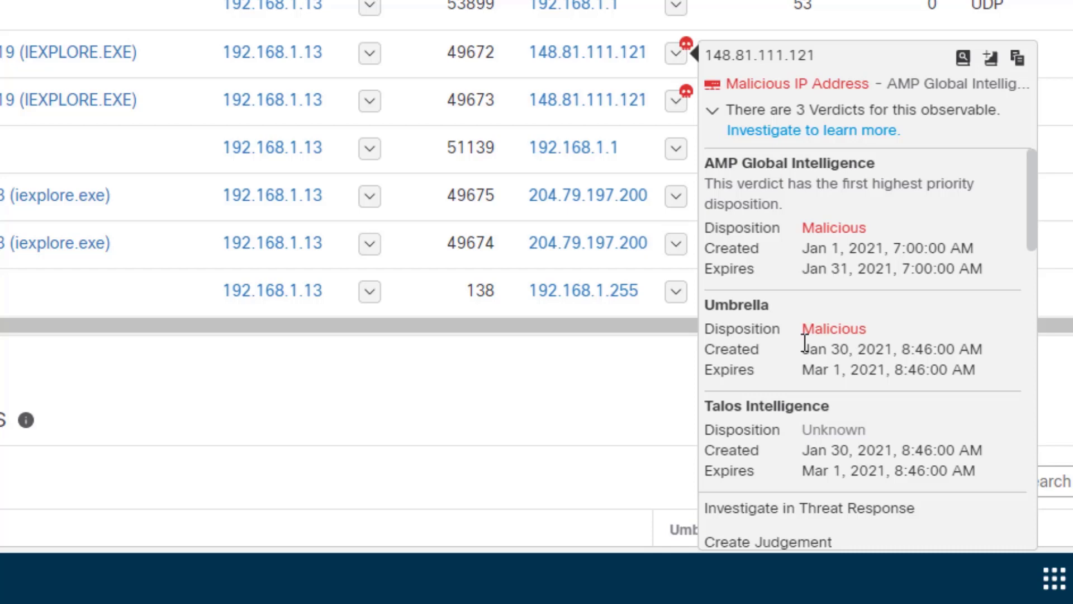
scroll(806, 341, "down", 2)
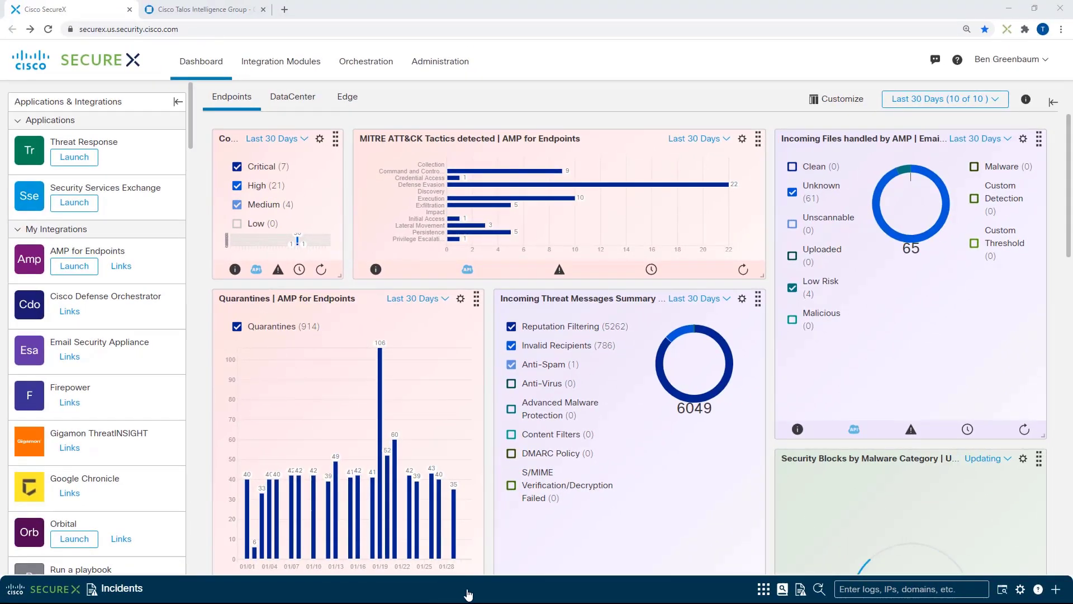
left_click(469, 594)
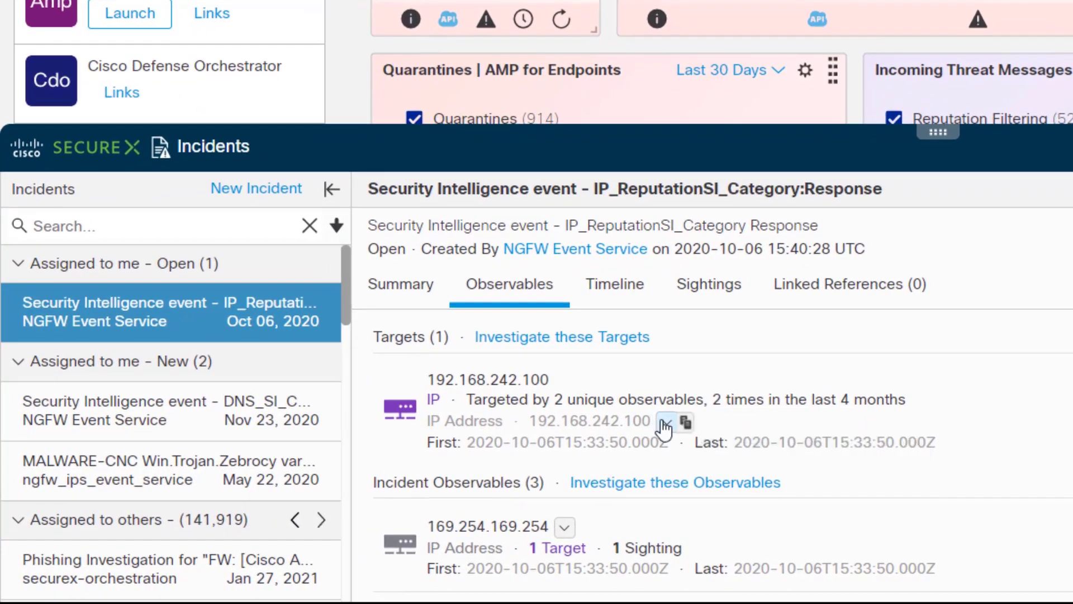
left_click(666, 426)
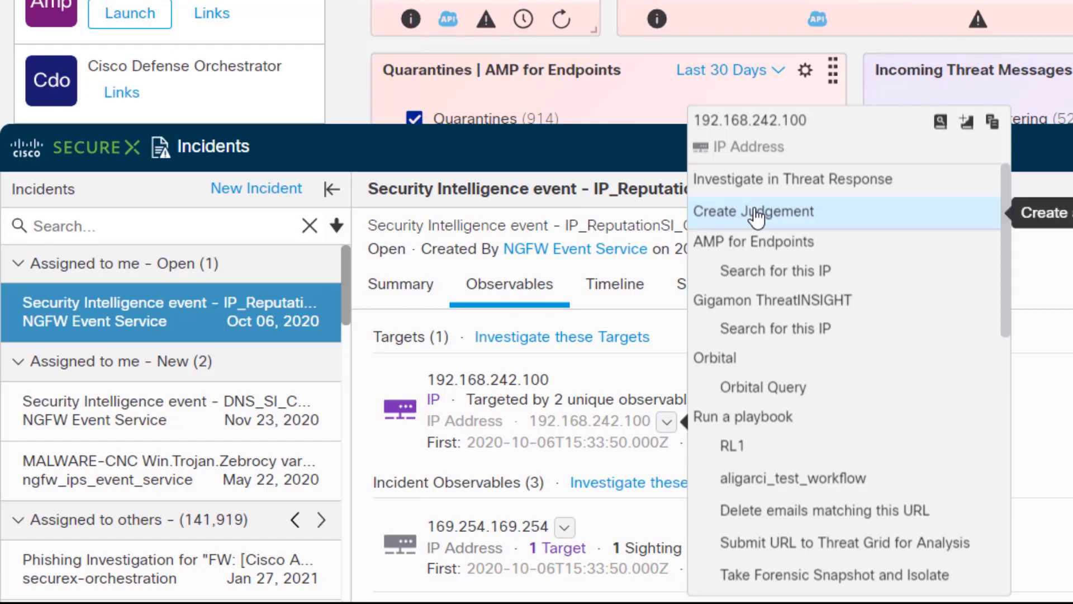
left_click(562, 528)
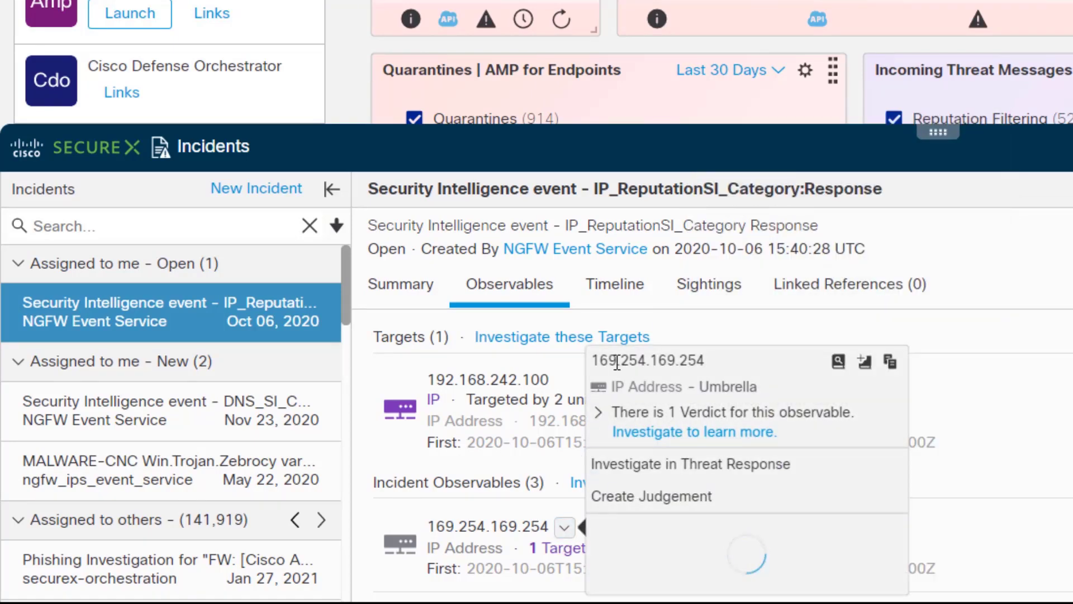
left_click(599, 175)
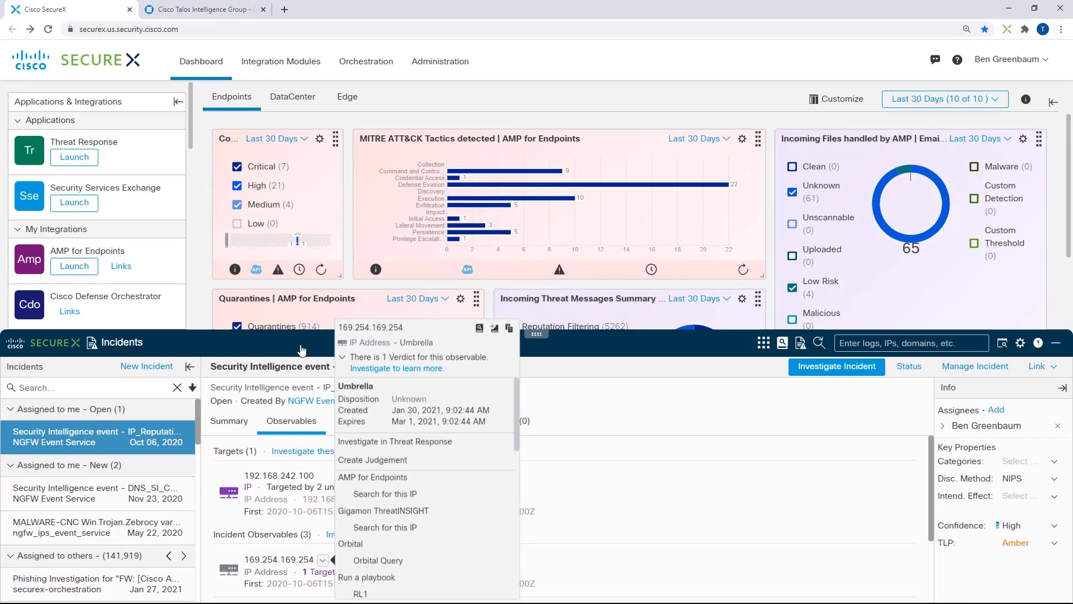
left_click(302, 350)
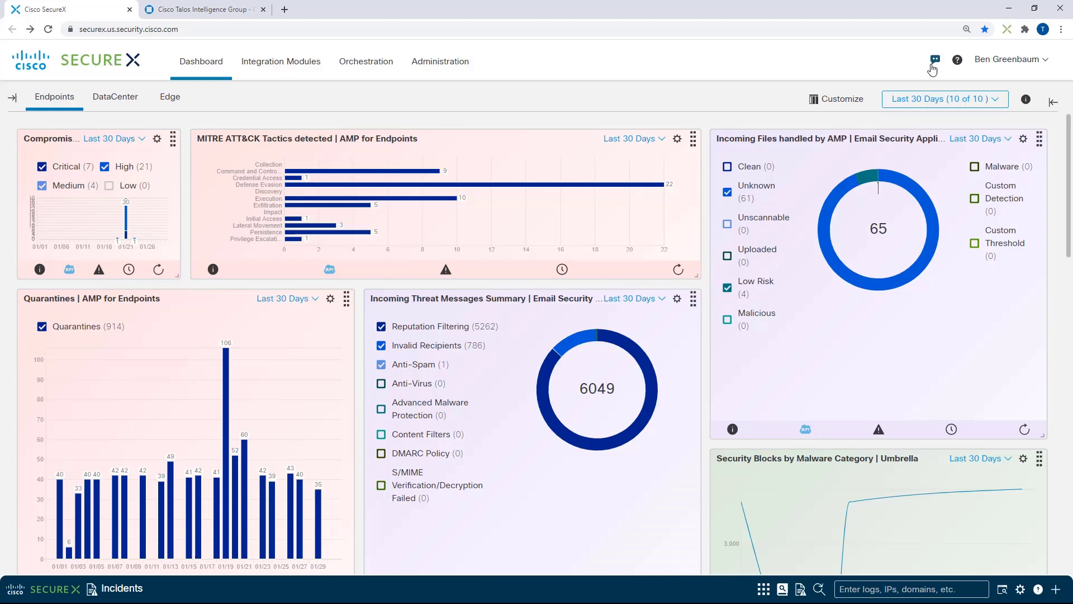
Go back to the full-width Endpoints dashboard and select the header feedback icon
left_click(935, 62)
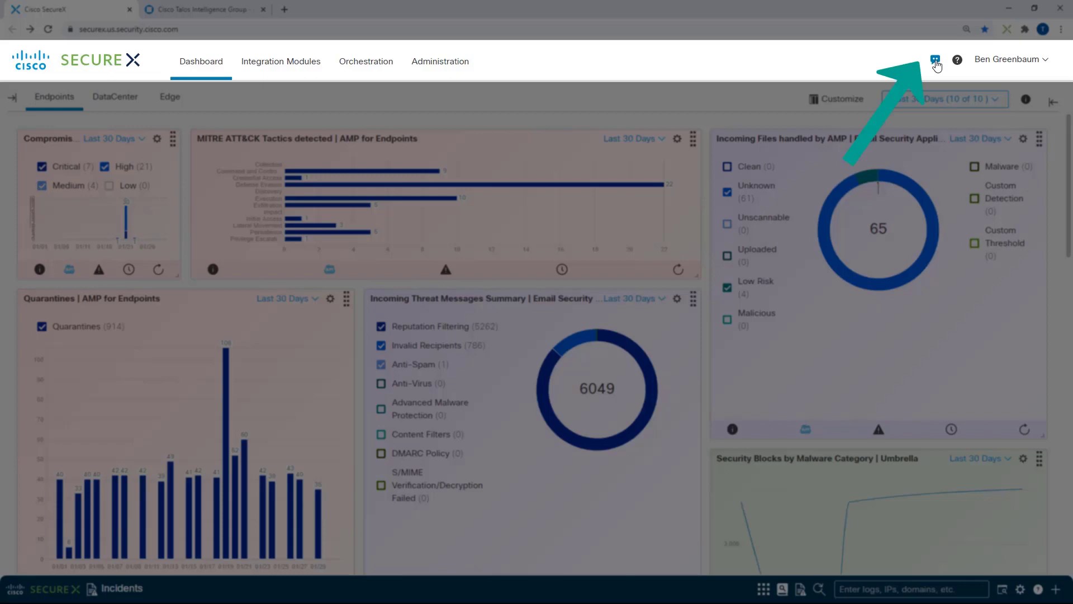
Enter the feedback comment 'thanks!' and give a five-star Very Satisfied rating
left_click(936, 60)
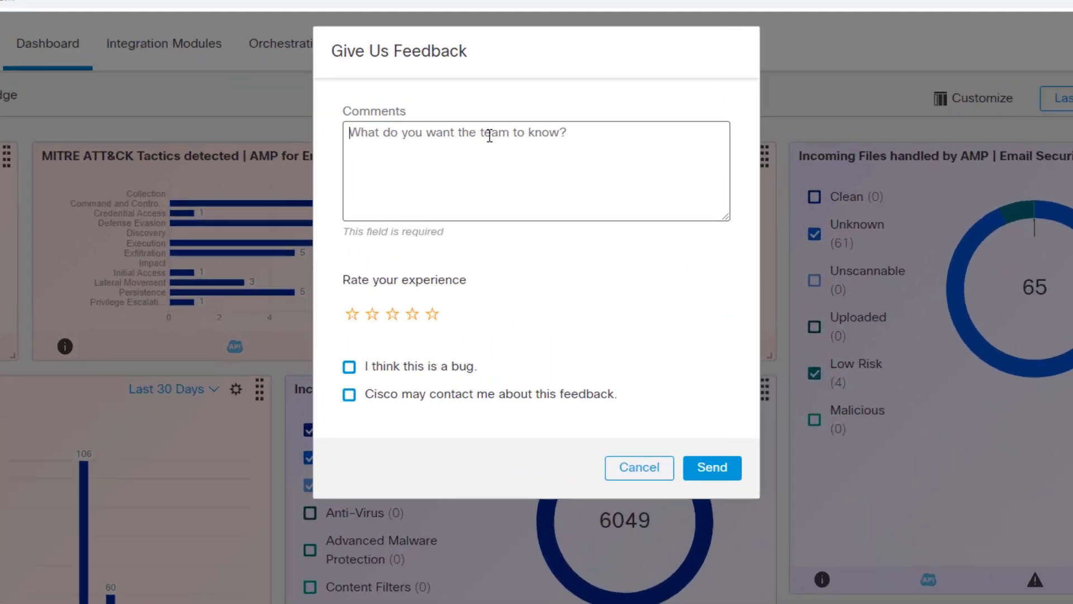
left_click(503, 123)
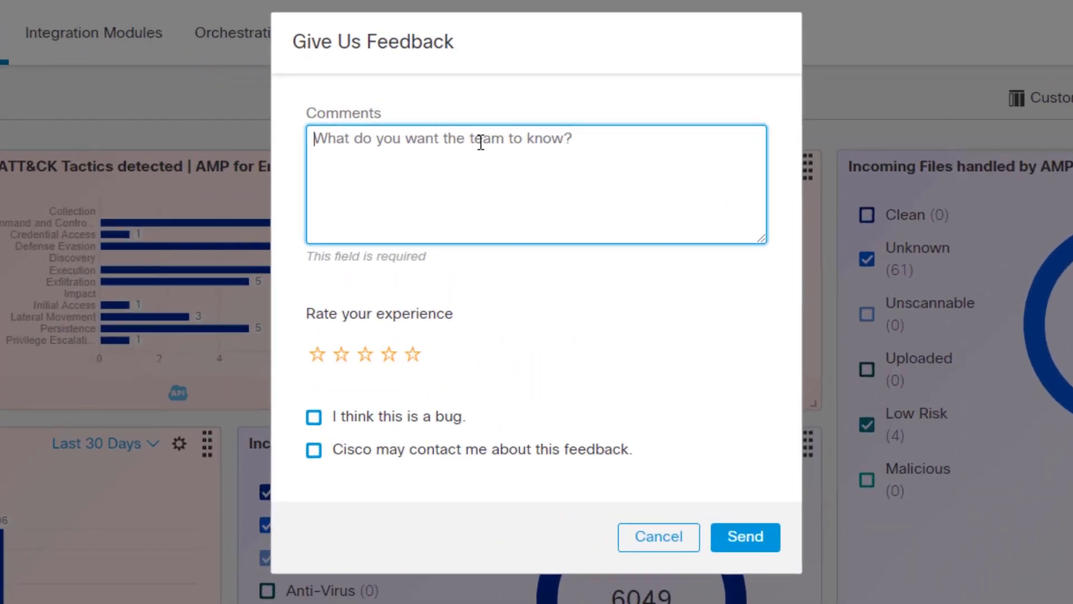
type("than")
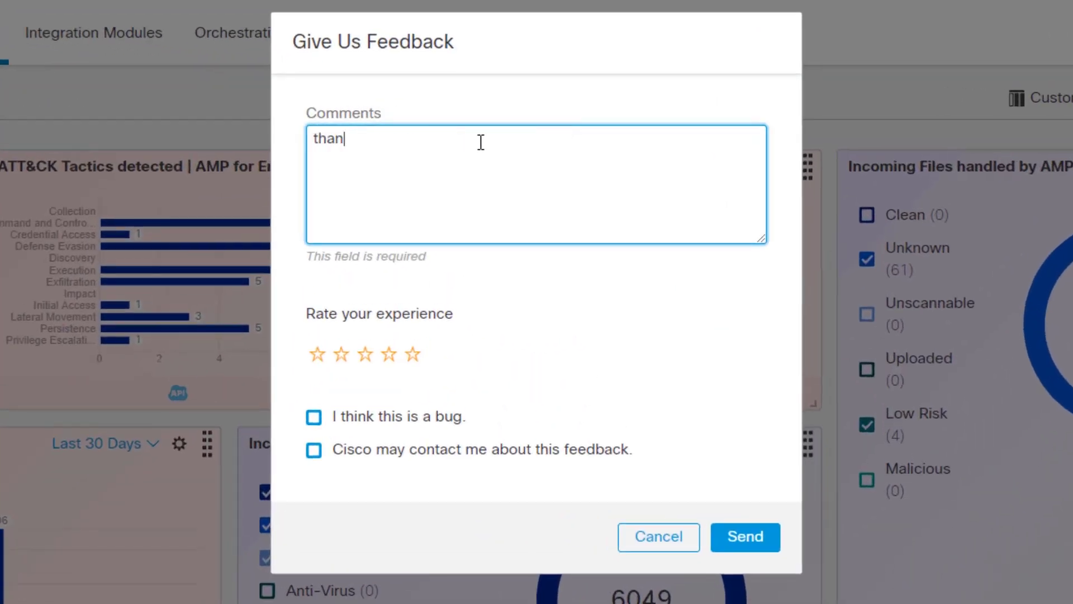
type("ks!")
left_click(411, 357)
left_click(411, 358)
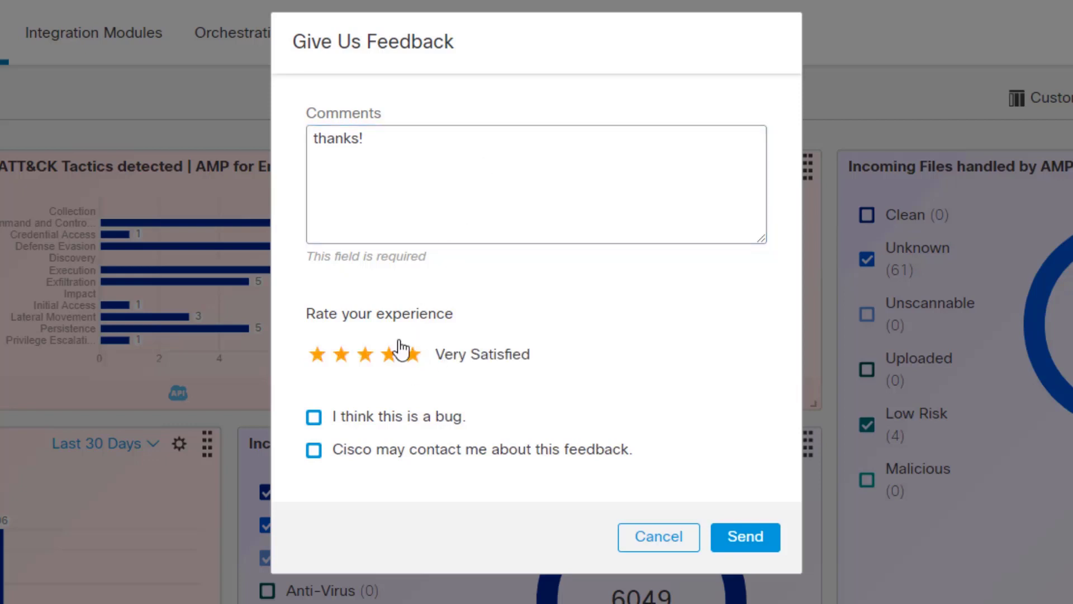
Toggle the bug report and contact checkboxes on and off, leaving both clear
left_click(315, 418)
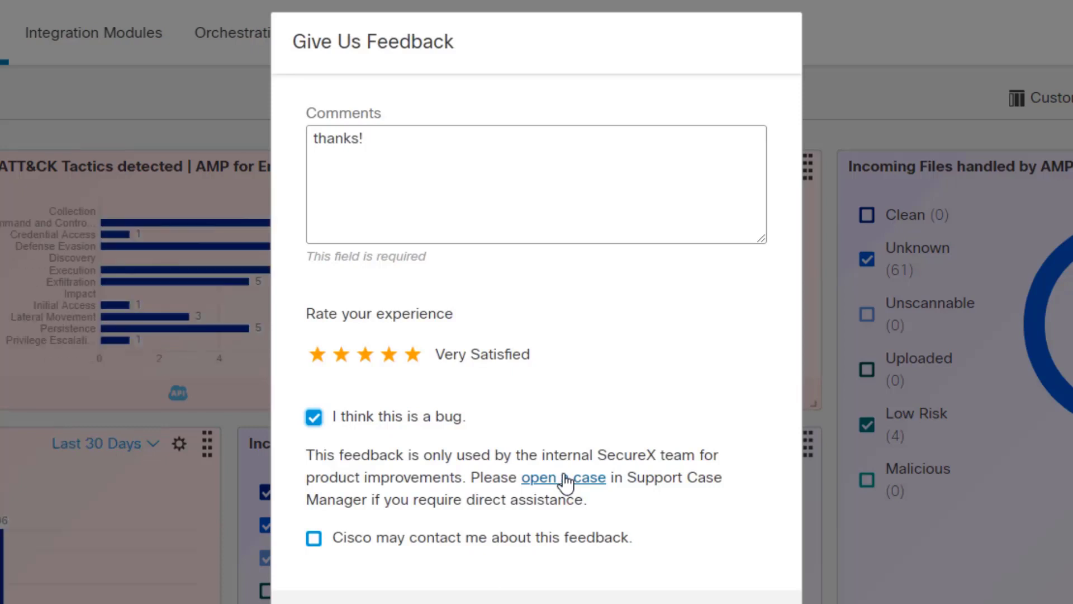
left_click(314, 417)
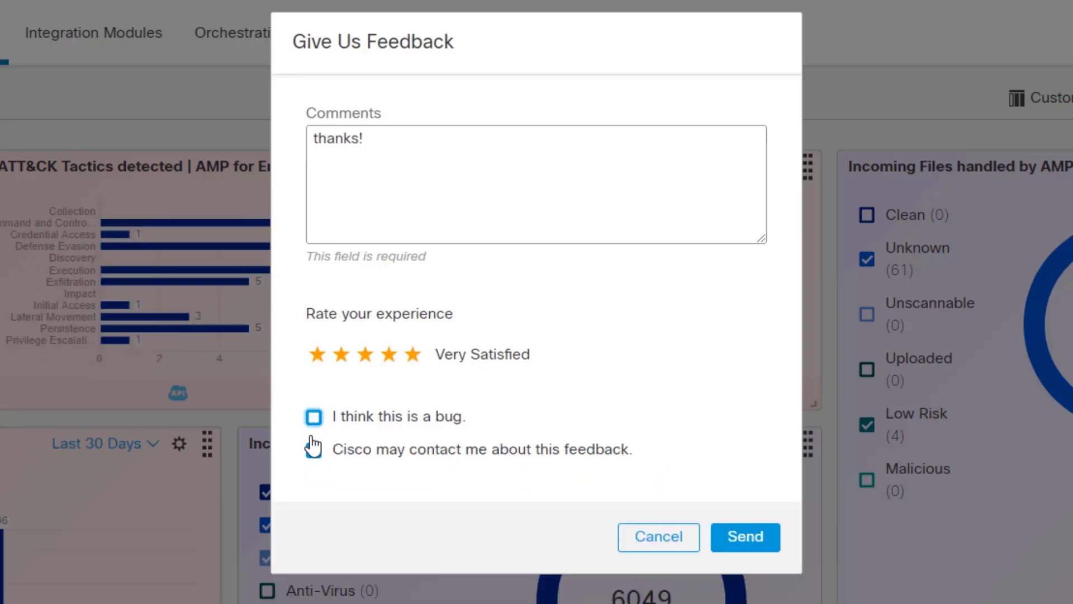
left_click(314, 450)
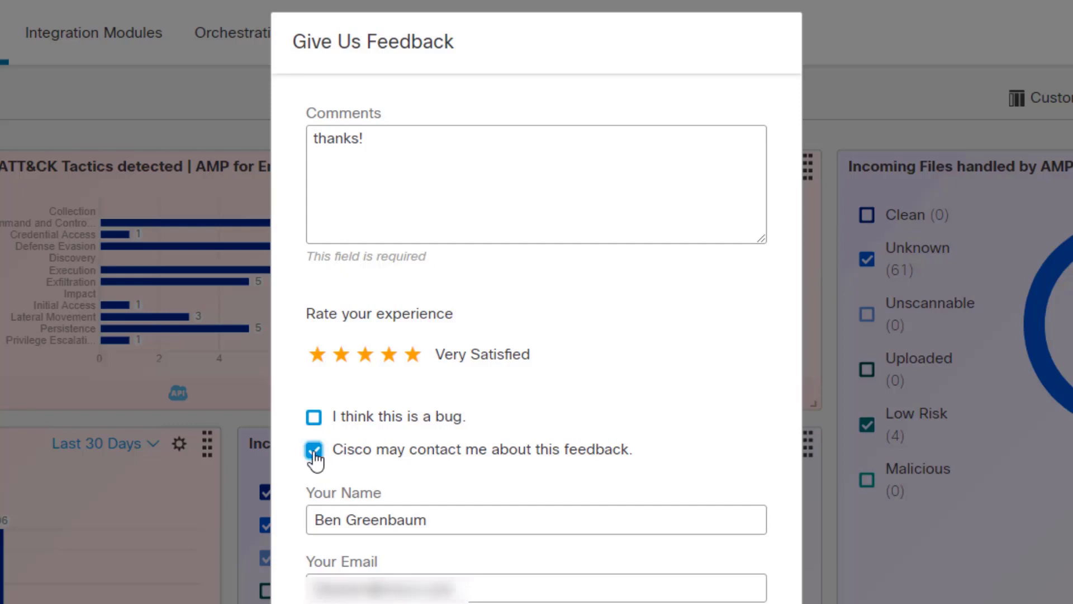
left_click(314, 451)
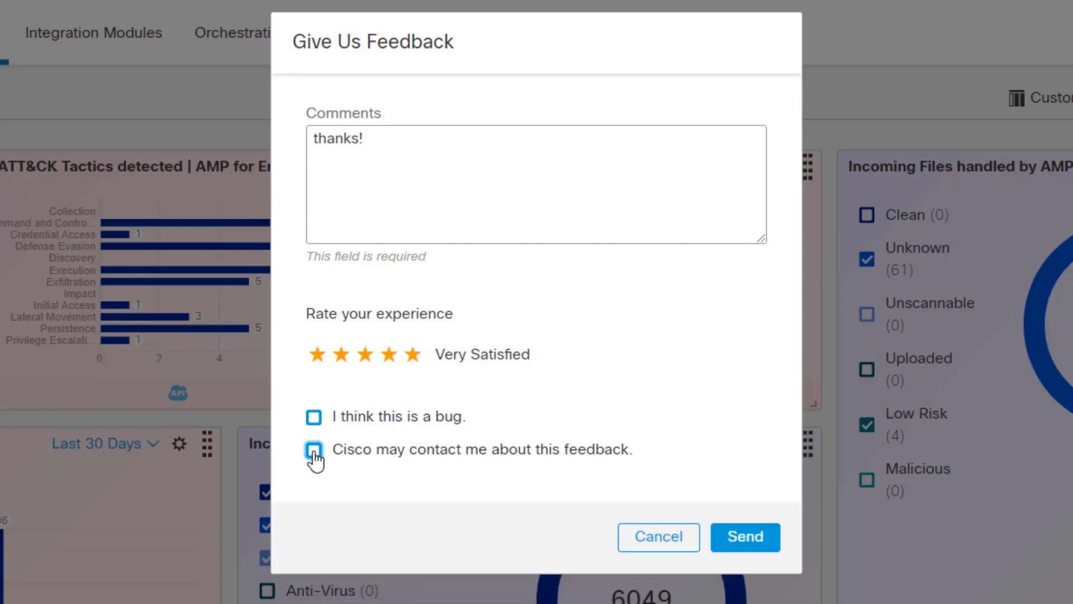